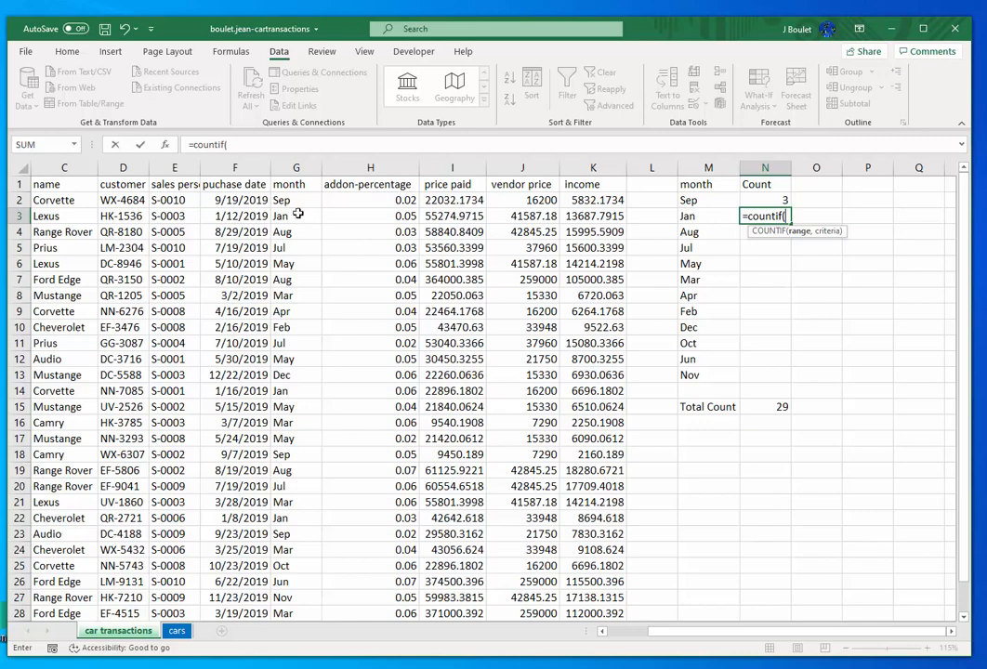
# Step: Complete the COUNTIF formula in N3 with the range G2:G30 and the criterion "Jan"
pyautogui.click(290, 203)
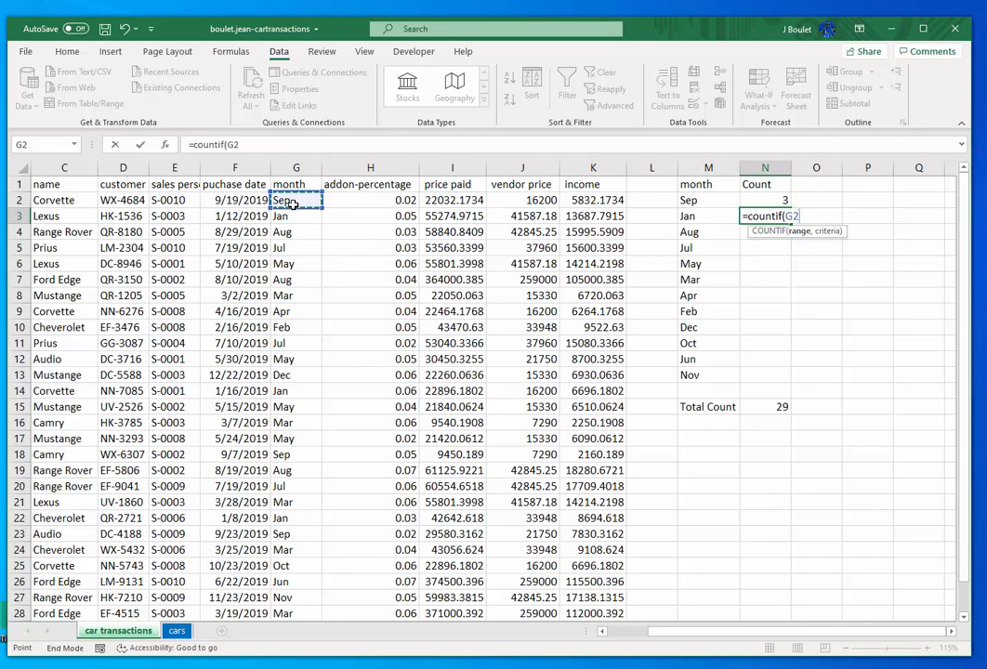
pyautogui.hotkey('ctrl', 'shift', 'Down')
pyautogui.write(',"Jan')
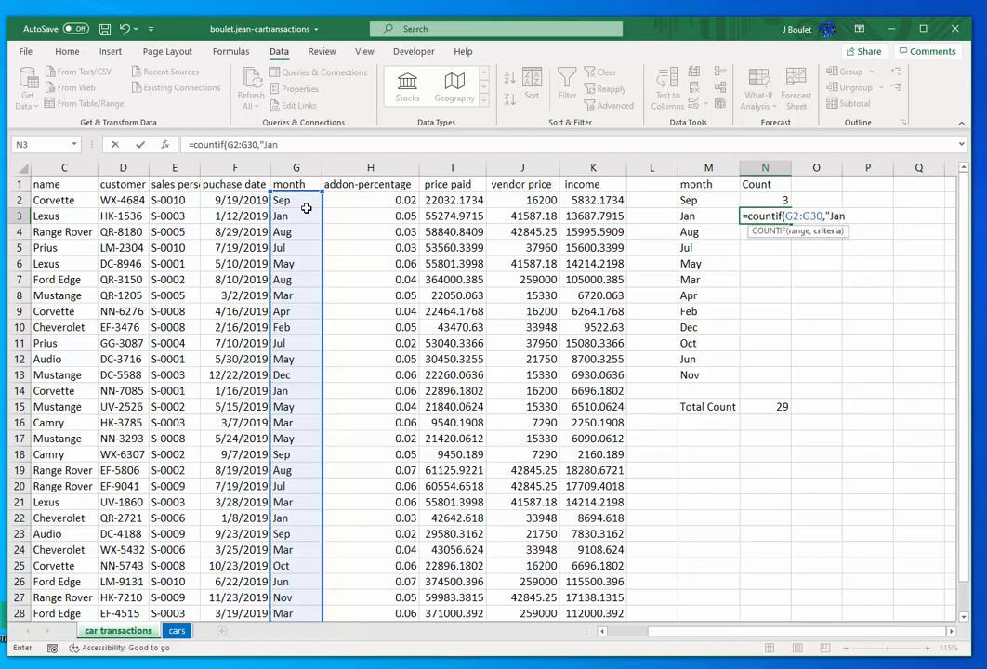
pyautogui.write('")')
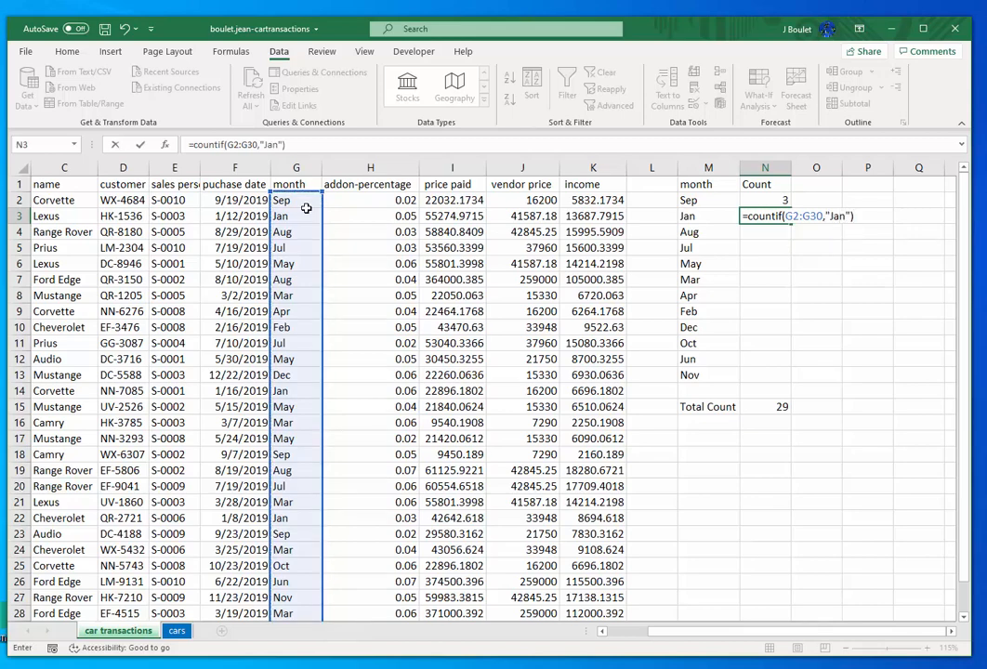
pyautogui.press('Return')
pyautogui.press('Up')
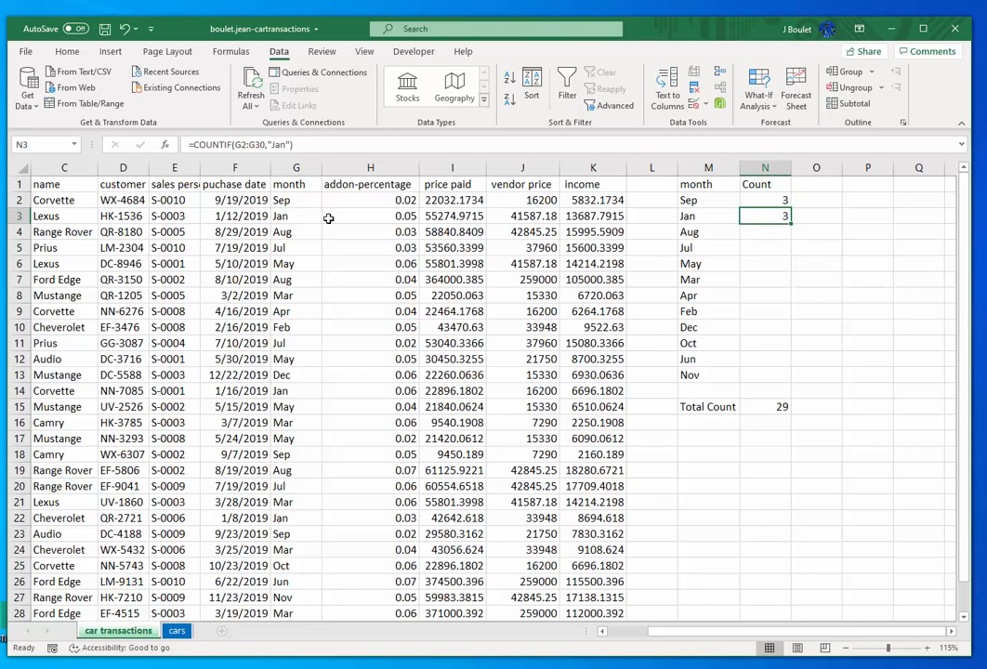
pyautogui.scroll(-2, 295, 226)
pyautogui.scroll(2, 295, 225)
pyautogui.click(760, 249)
pyautogui.click(767, 216)
pyautogui.click(762, 233)
pyautogui.click(760, 215)
pyautogui.click(758, 249)
# Step: Replace the text criterion in N2's COUNTIF formula with a reference to M2, giving =COUNTIF(G2:G30,M2)
pyautogui.doubleClick(771, 200)
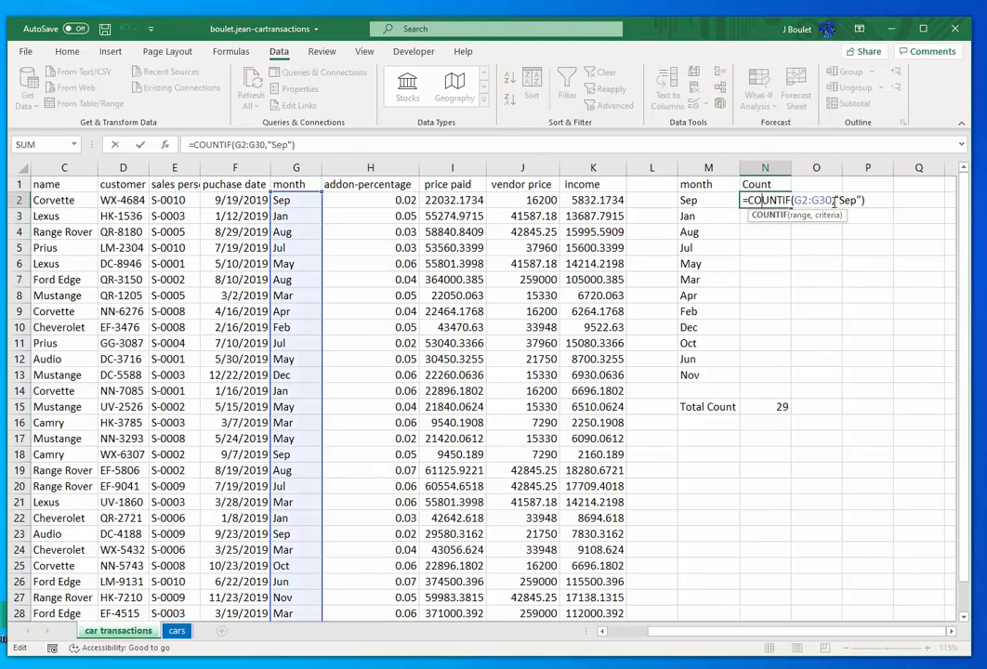
pyautogui.click(833, 200)
pyautogui.press('Right')
pyautogui.press('Delete')
pyautogui.press('Delete')
pyautogui.press('Delete')
pyautogui.press('Delete')
pyautogui.press('Delete')
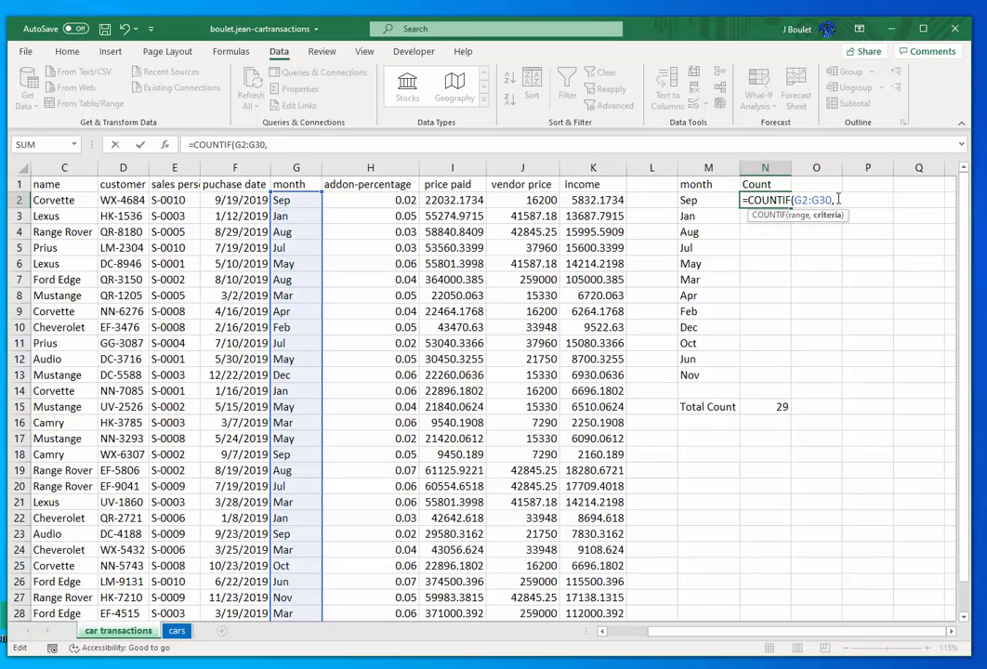
pyautogui.click(701, 200)
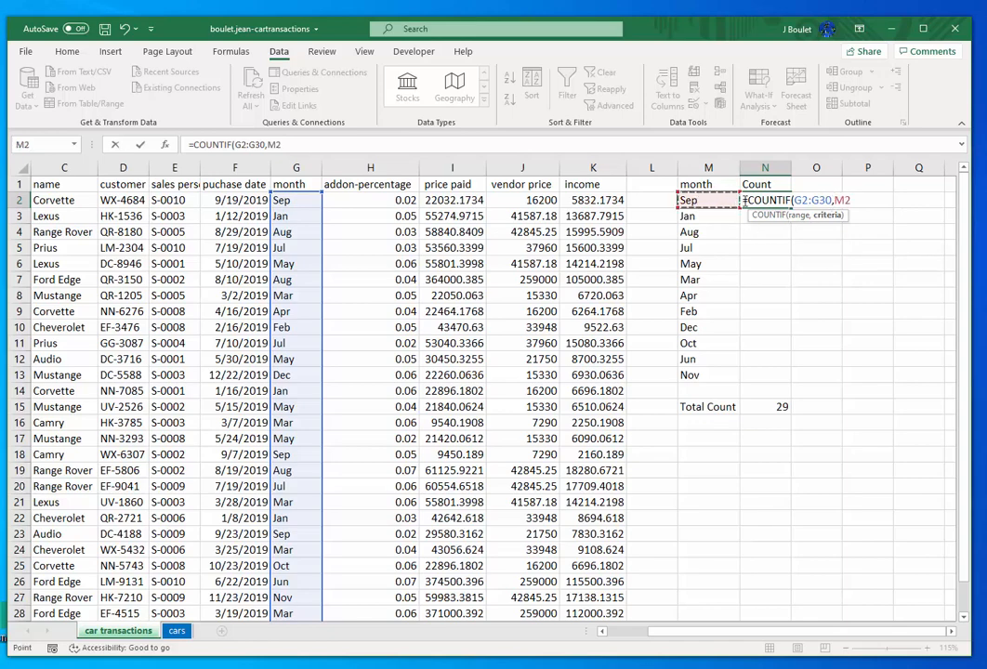
pyautogui.write(')')
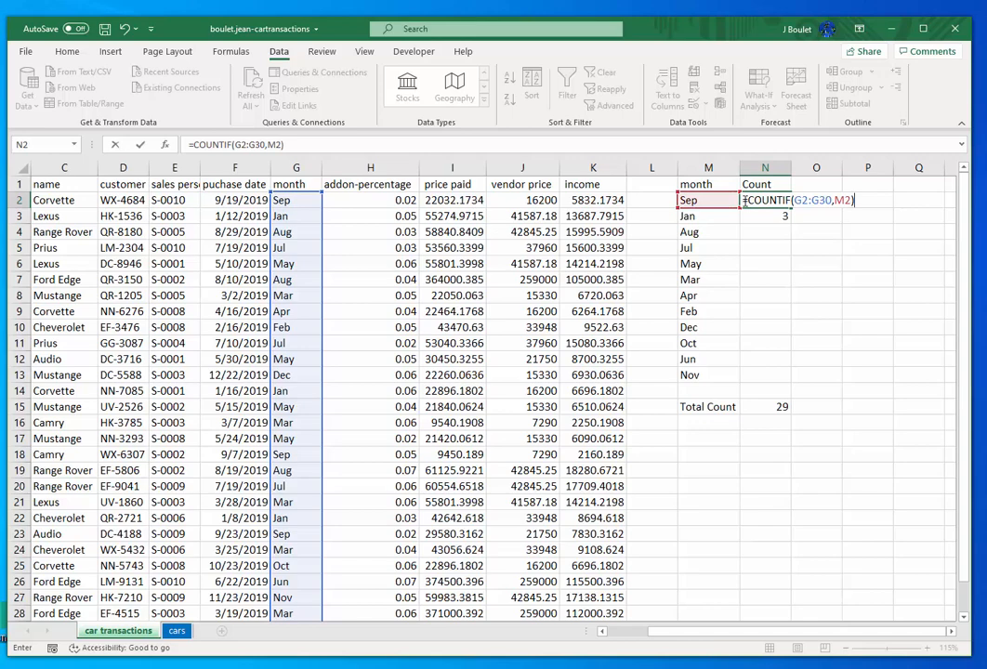
pyautogui.press('Return')
pyautogui.click(744, 201)
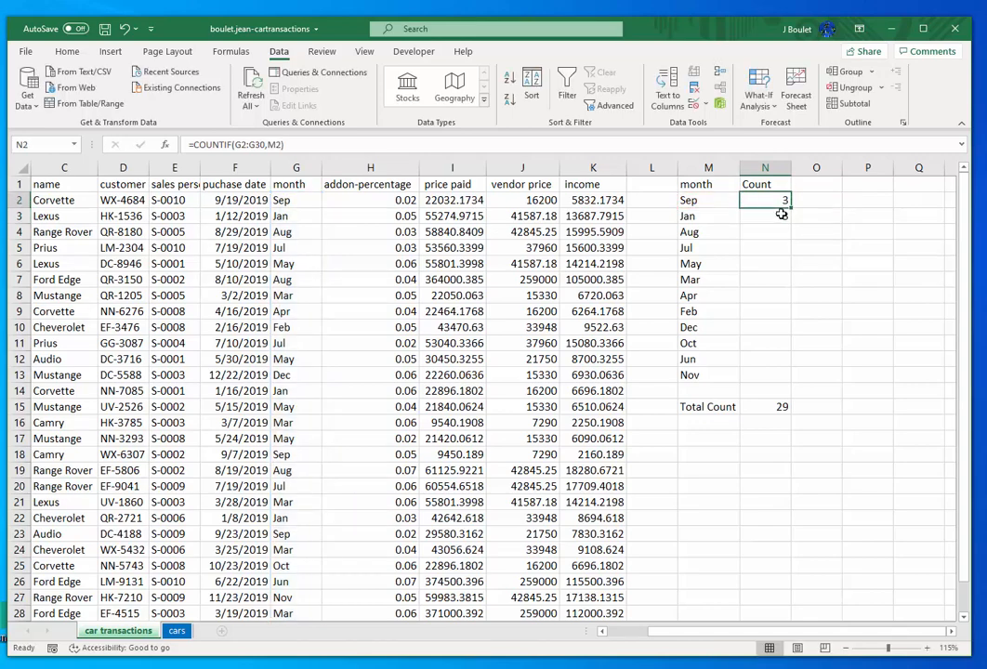
# Step: Fill the COUNTIF formula from N2 down the Count column to the Nov row, N13
pyautogui.doubleClick(760, 200)
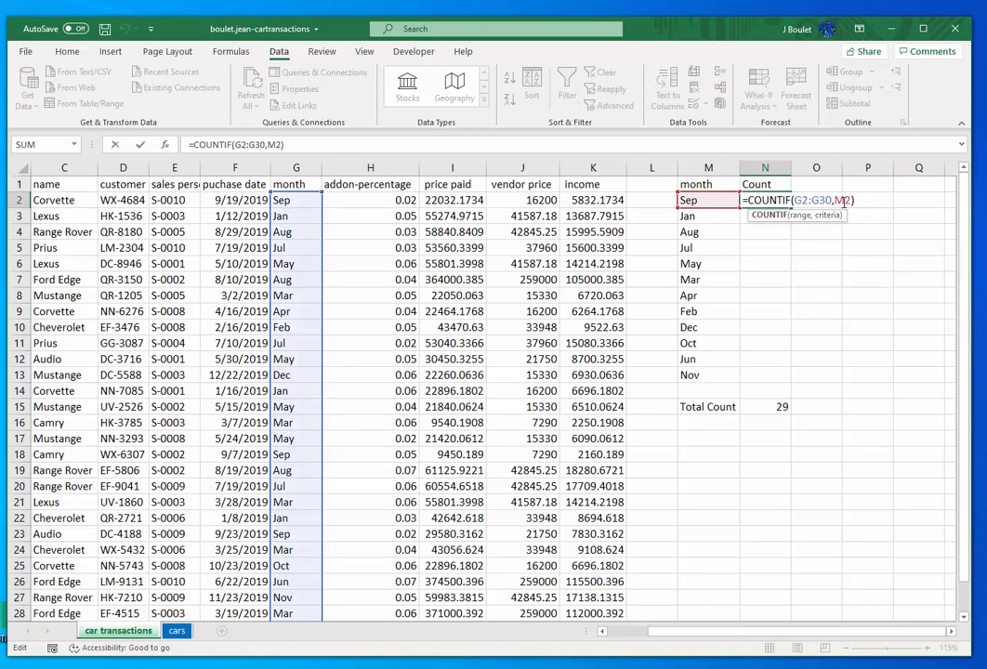
pyautogui.press('Escape')
pyautogui.doubleClick(792, 208)
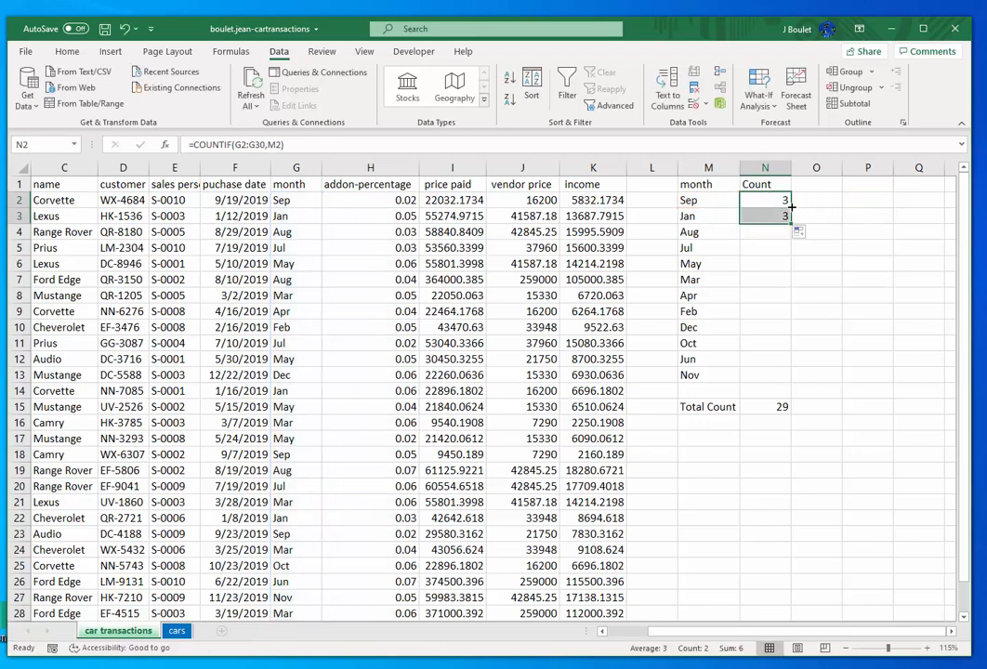
pyautogui.click(760, 217)
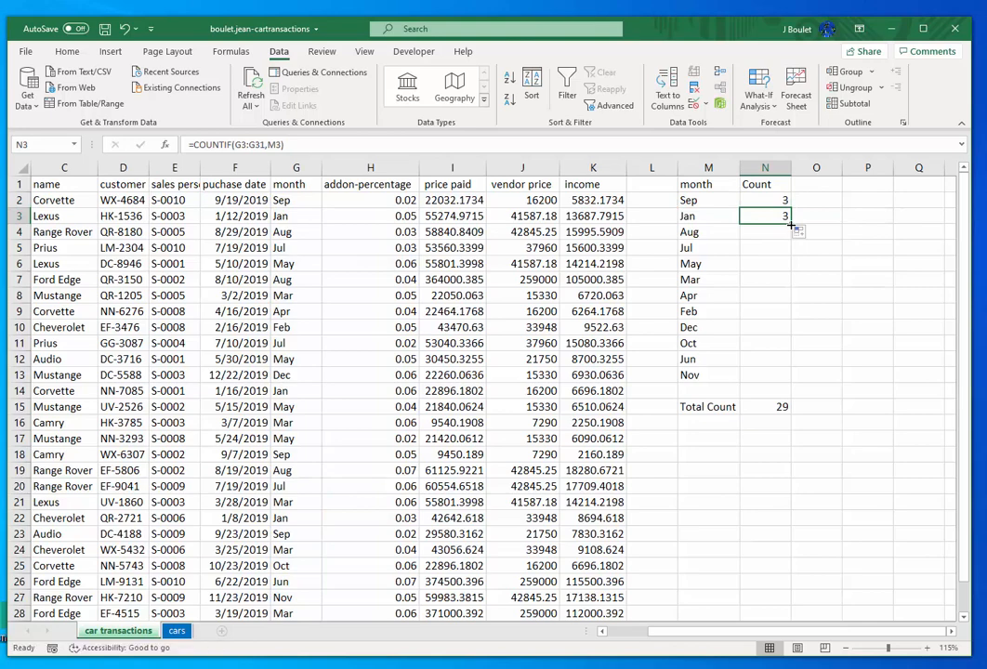
pyautogui.doubleClick(790, 224)
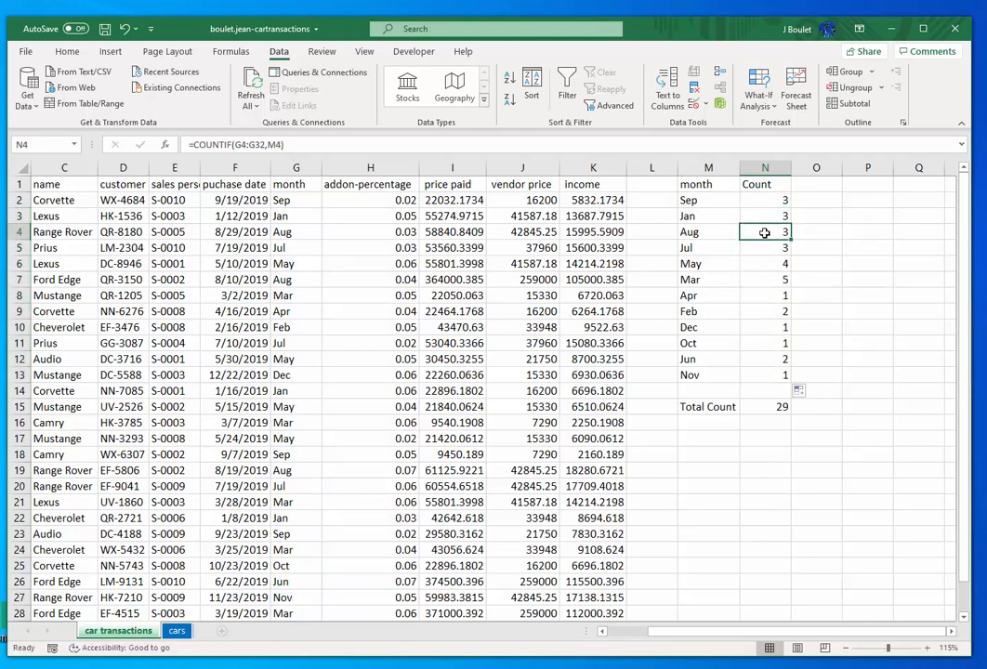
# Step: Examine the filled COUNTIF formulas in N2 to N13 to compare their range references
pyautogui.click(773, 205)
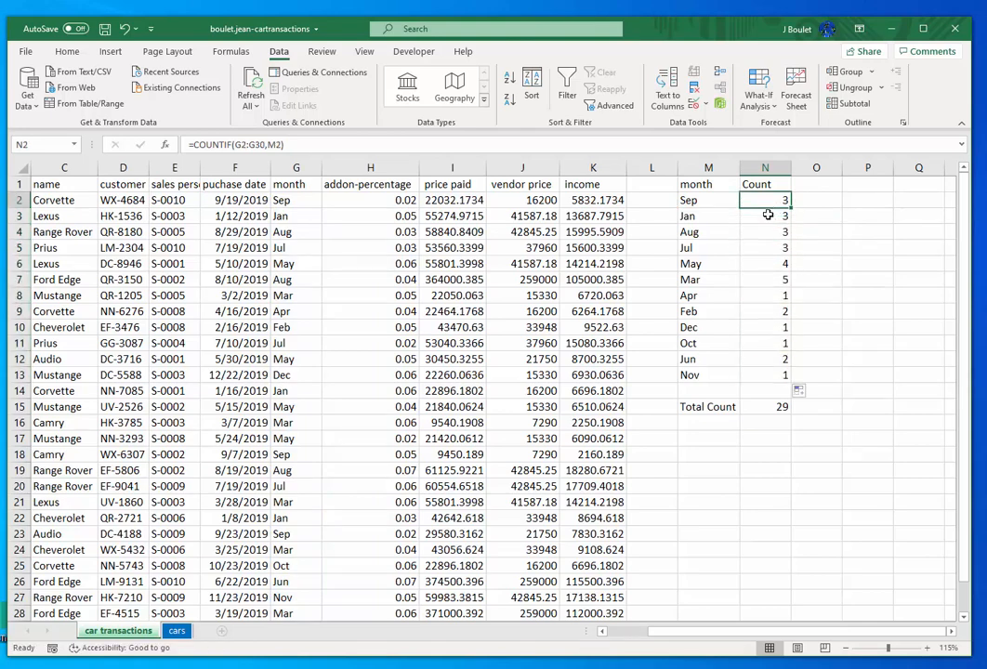
pyautogui.click(768, 245)
pyautogui.click(767, 260)
pyautogui.click(759, 205)
pyautogui.click(768, 245)
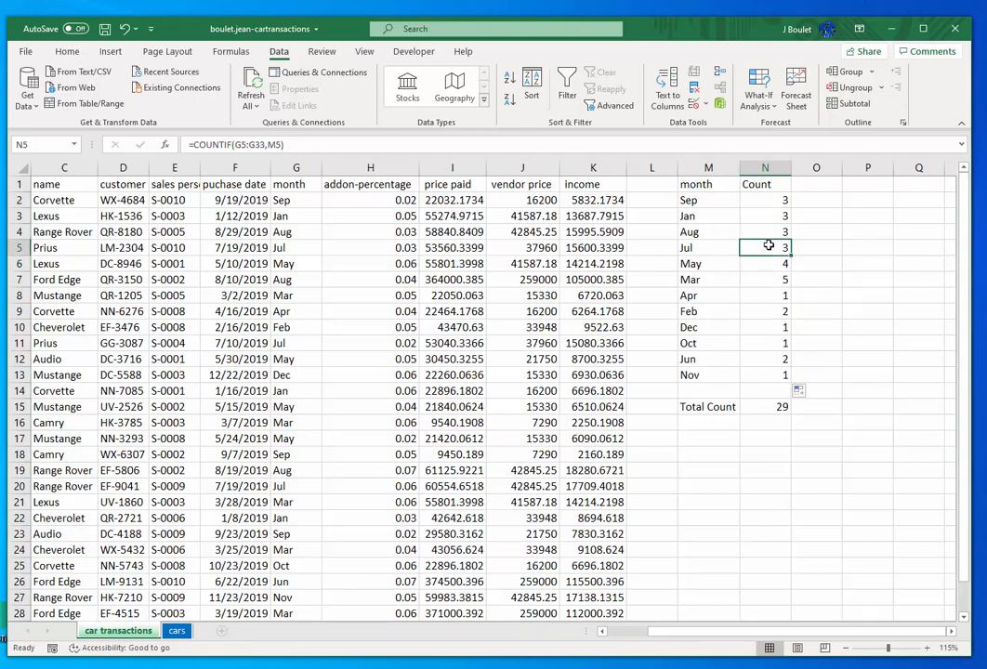
pyautogui.click(779, 314)
pyautogui.click(766, 374)
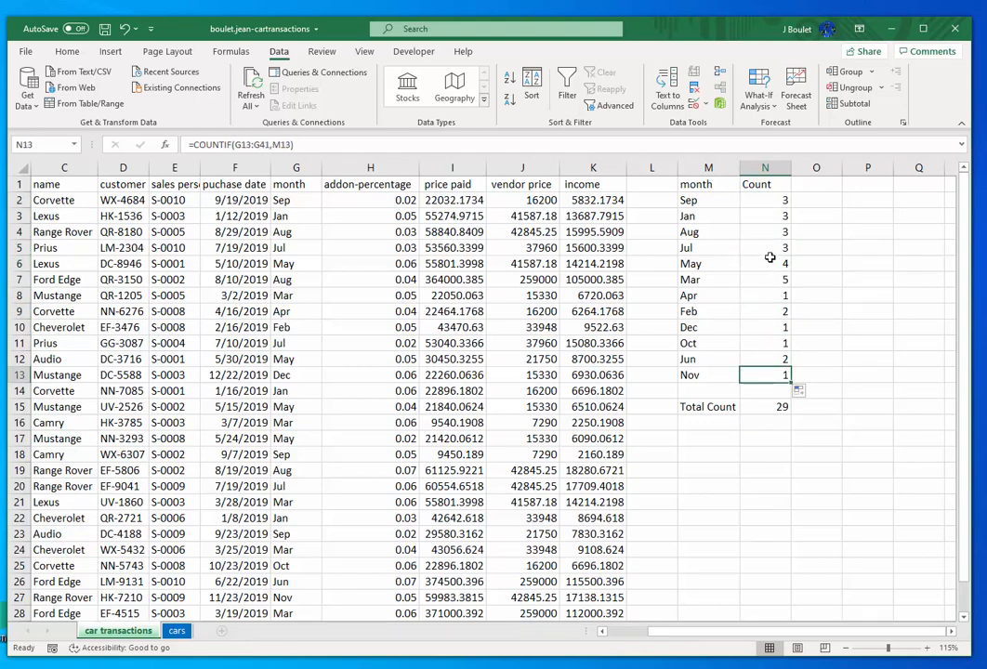
pyautogui.click(773, 204)
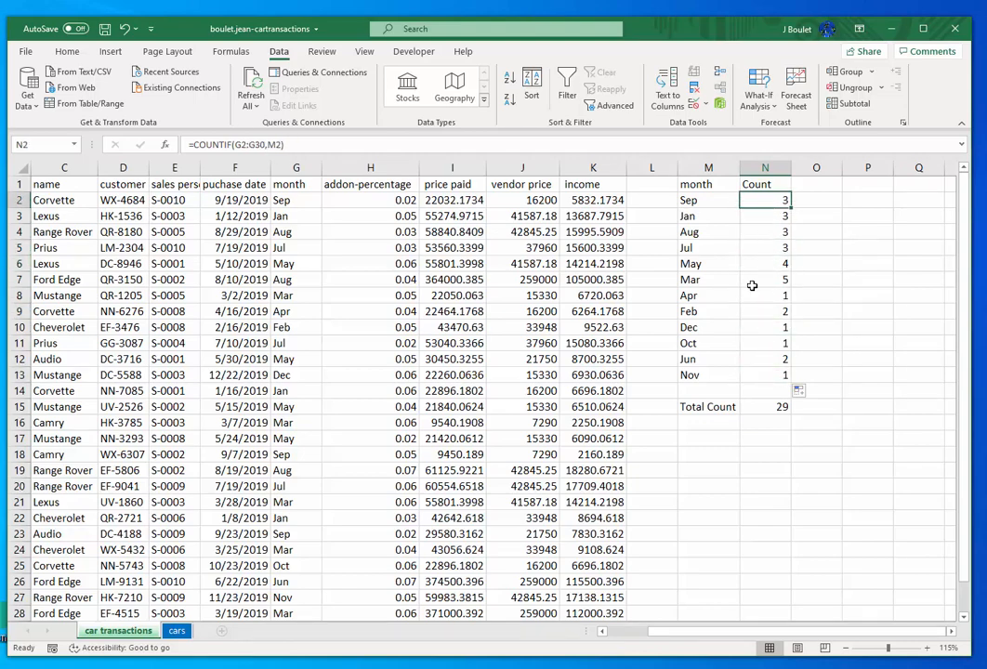
# Step: Enter a second "Total Count" label in M16 below the existing one
pyautogui.click(712, 424)
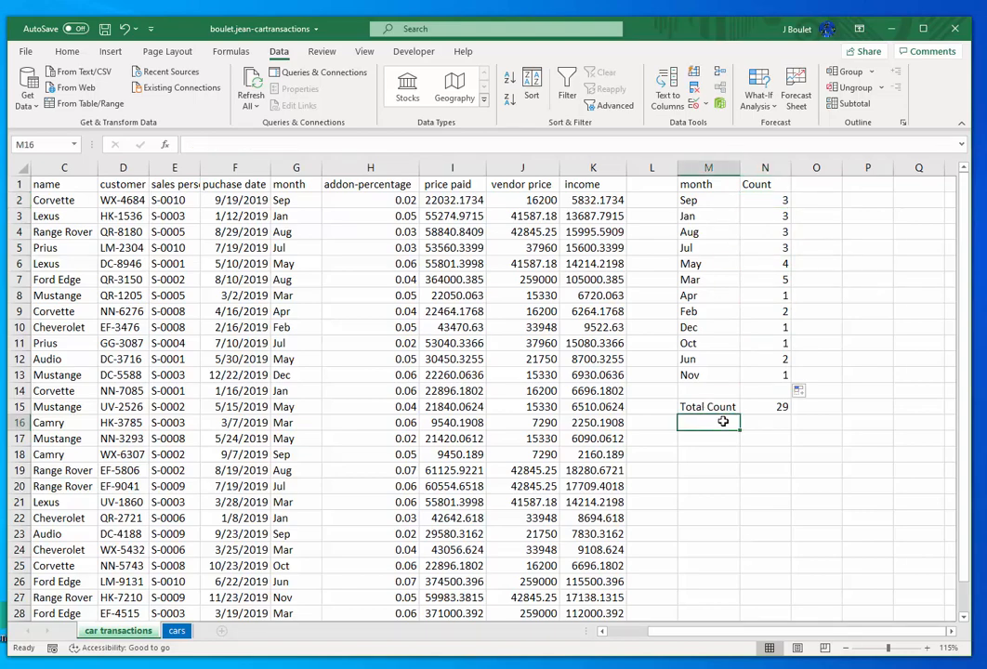
pyautogui.write('Total Count')
pyautogui.press('Tab')
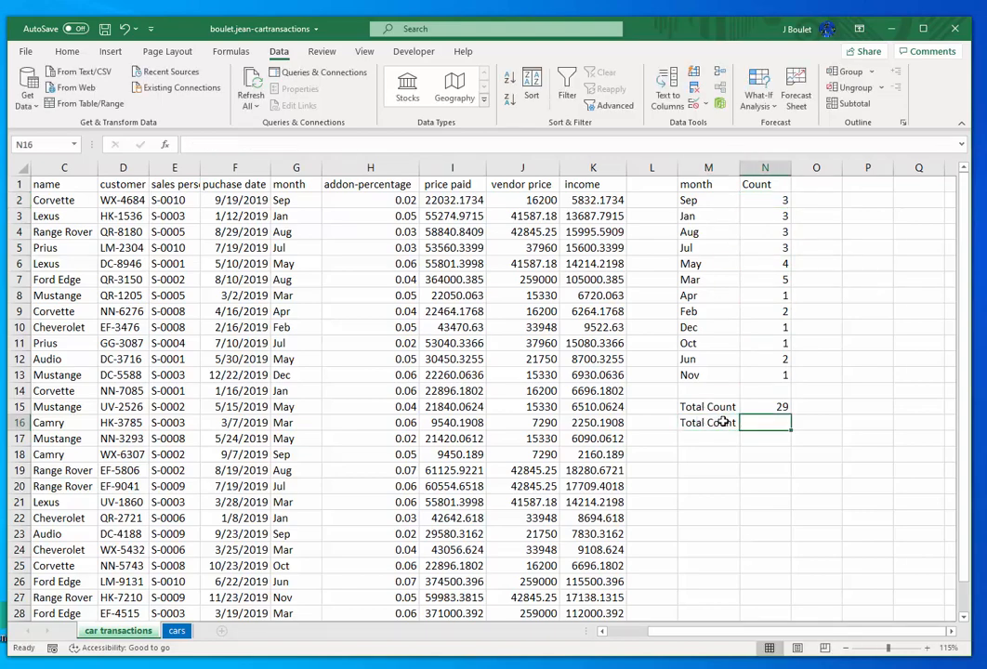
pyautogui.write('=')
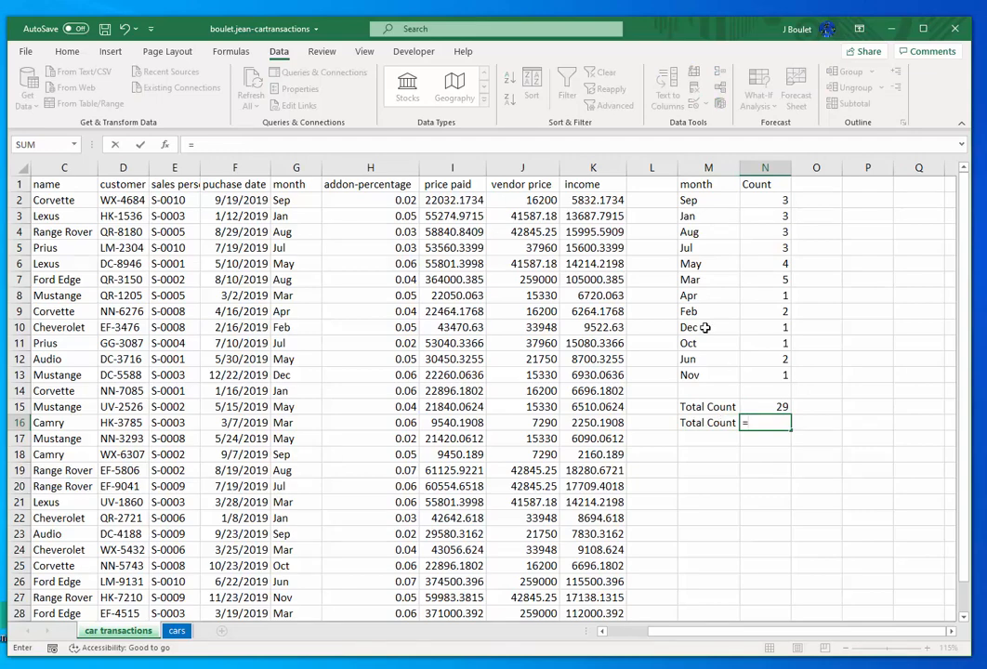
pyautogui.click(769, 200)
pyautogui.moveTo(769, 199); pyautogui.dragTo(785, 327)
pyautogui.press('Escape')
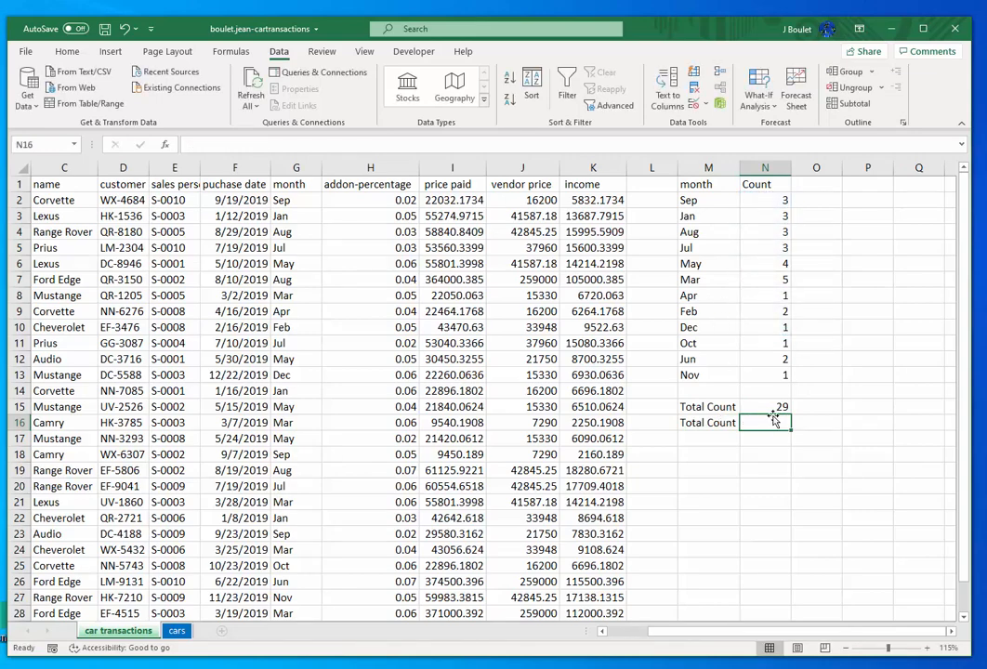
# Step: Total the monthly counts in N16 with the formula =SUM(N2:N13)
pyautogui.write('=sum(')
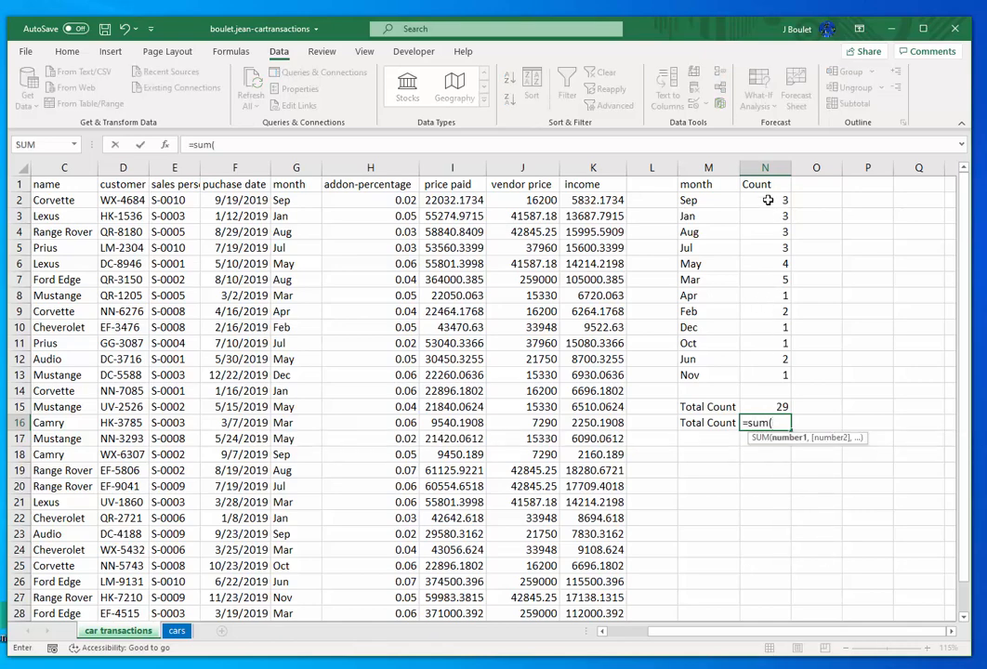
pyautogui.moveTo(771, 199); pyautogui.dragTo(783, 378)
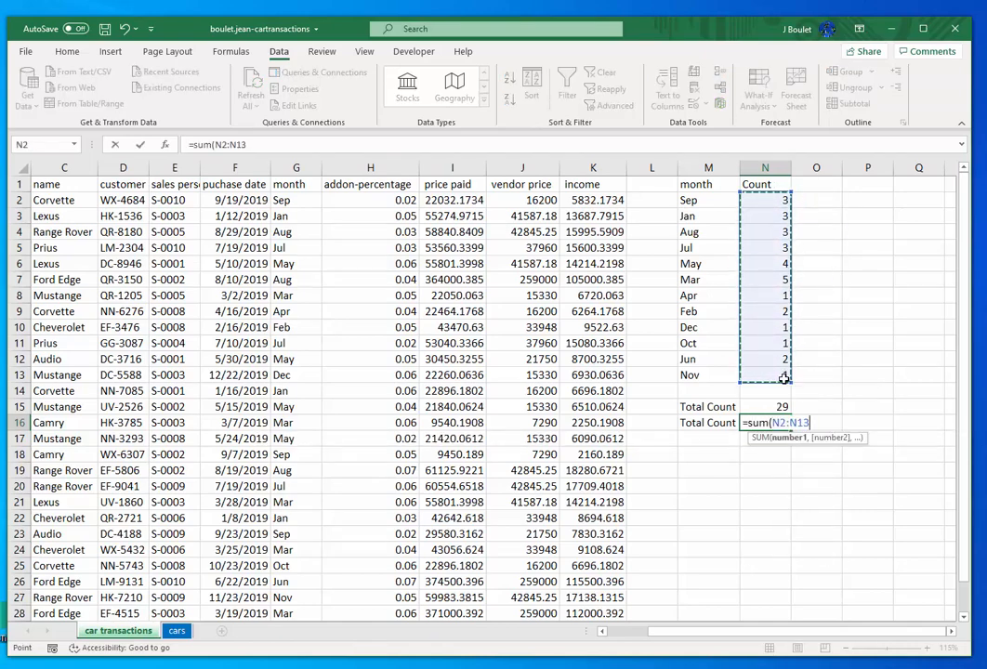
pyautogui.press('Return')
pyautogui.click(777, 423)
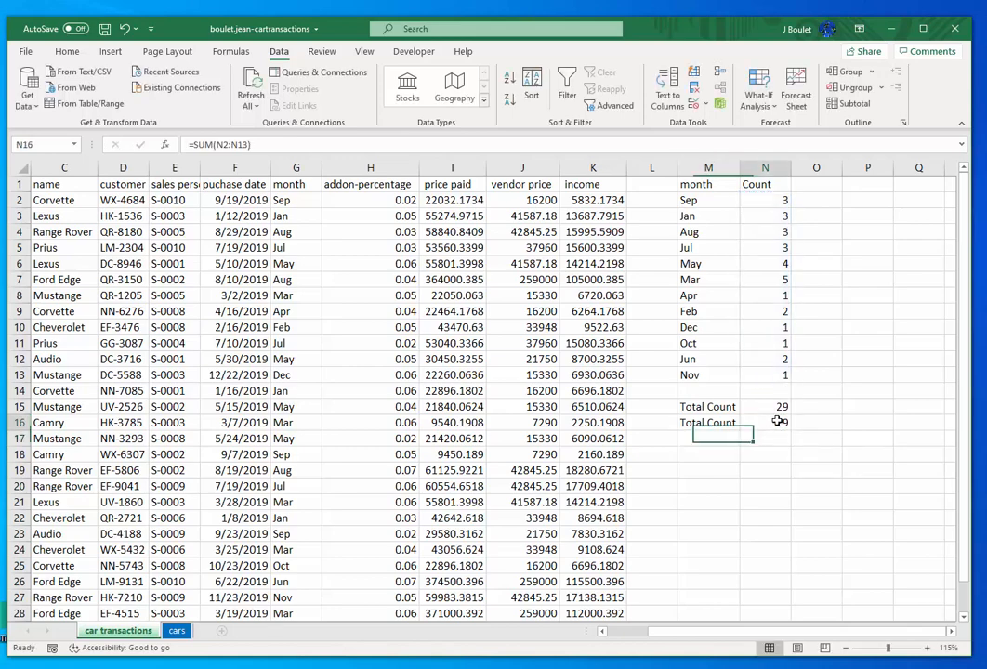
# Step: Compare the COUNTA total in N15 with the SUM total in N16 and look over the transaction rows
pyautogui.click(771, 406)
pyautogui.click(773, 423)
pyautogui.click(772, 406)
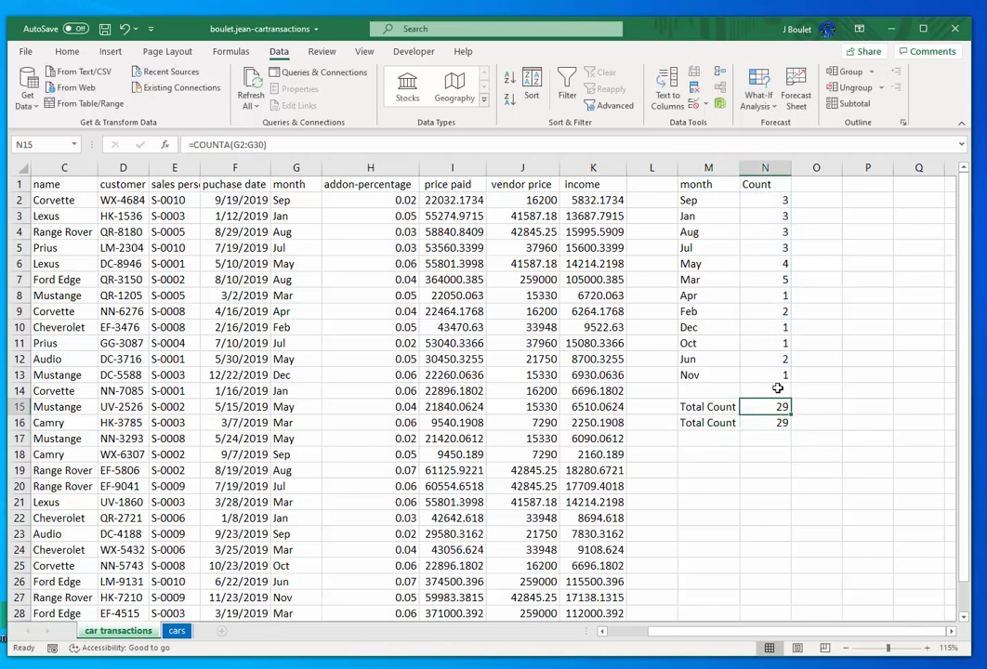
pyautogui.click(775, 375)
pyautogui.click(770, 421)
pyautogui.scroll(-2, 505, 294)
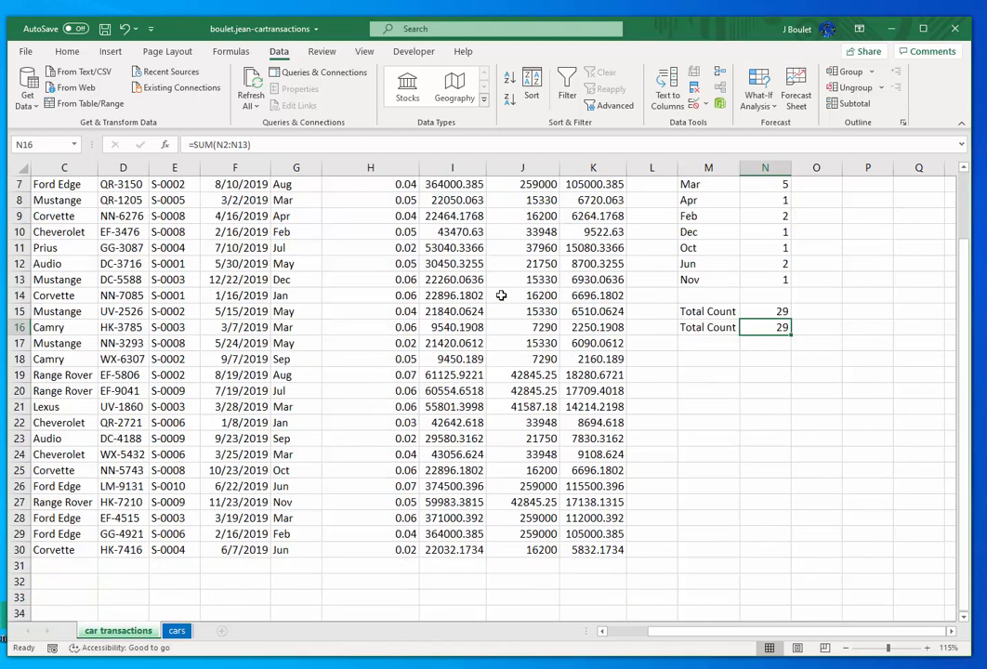
pyautogui.scroll(2, 506, 294)
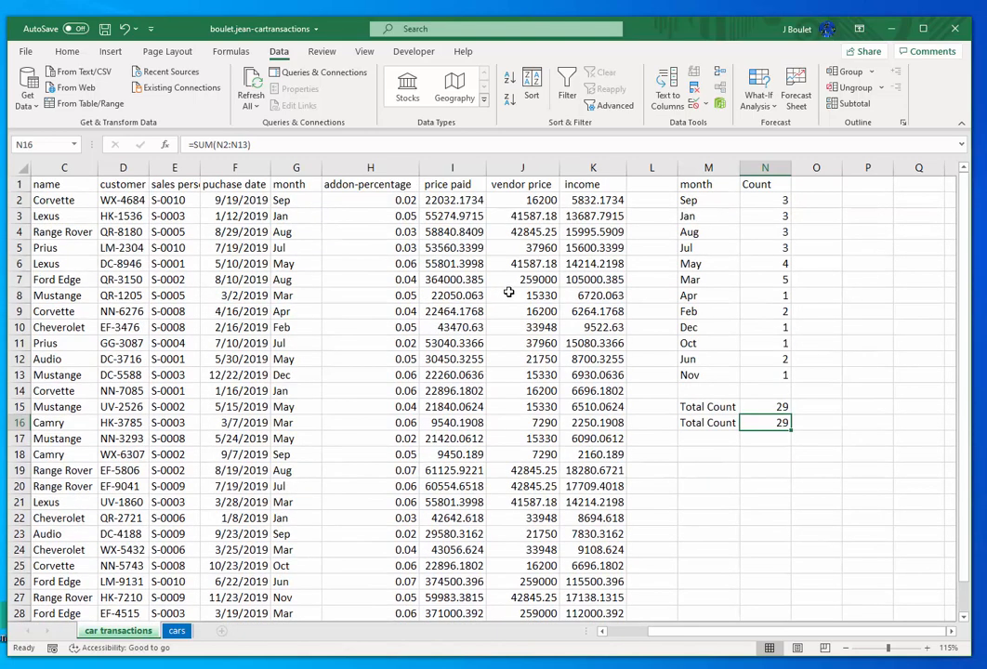
pyautogui.click(766, 409)
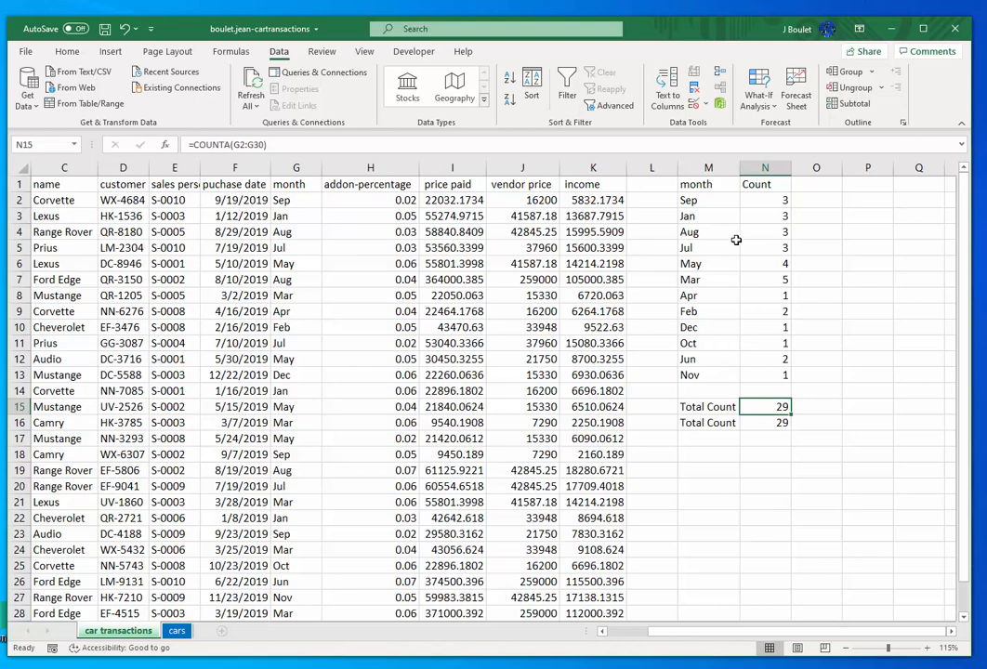
pyautogui.scroll(-1, 754, 286)
pyautogui.scroll(1, 741, 282)
# Step: Clear the month in G2 and check the January count formula in N3
pyautogui.click(286, 199)
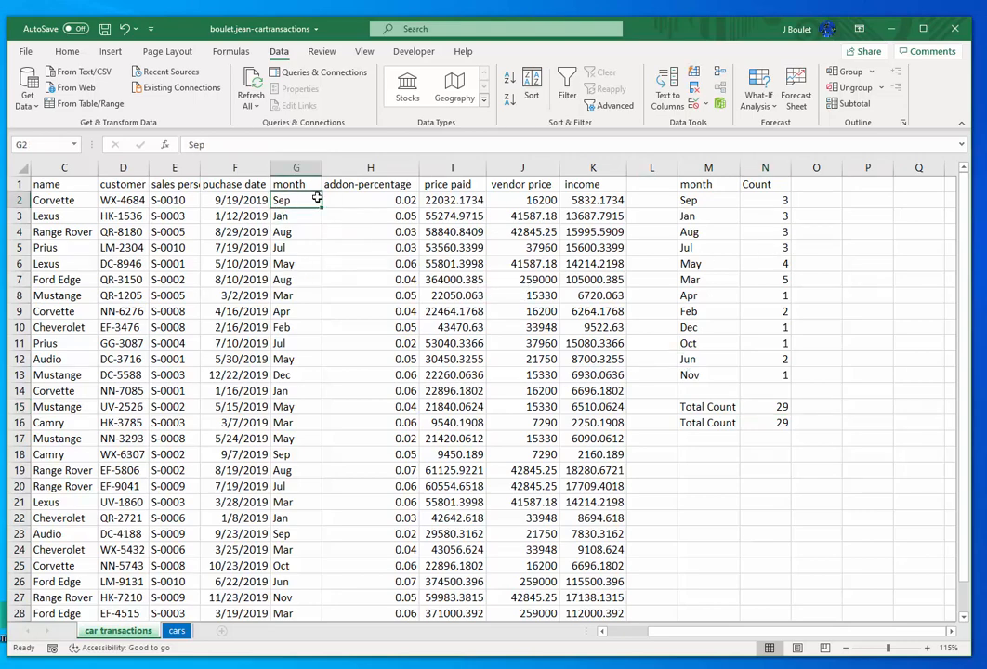
pyautogui.write('JAN')
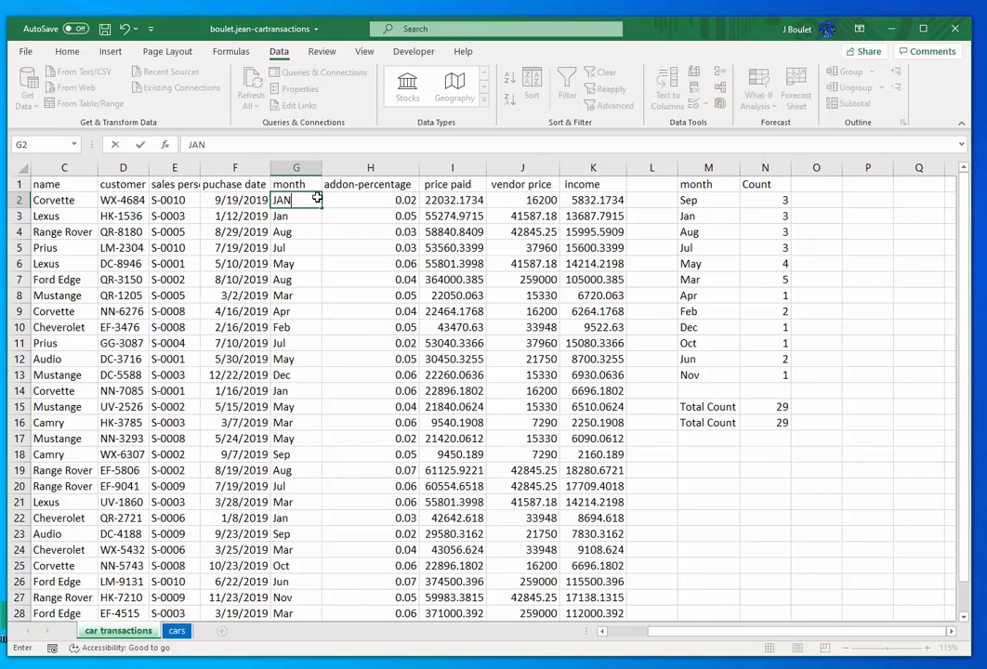
pyautogui.press('BackSpace')
pyautogui.press('BackSpace')
pyautogui.press('BackSpace')
pyautogui.click(330, 276)
pyautogui.click(283, 201)
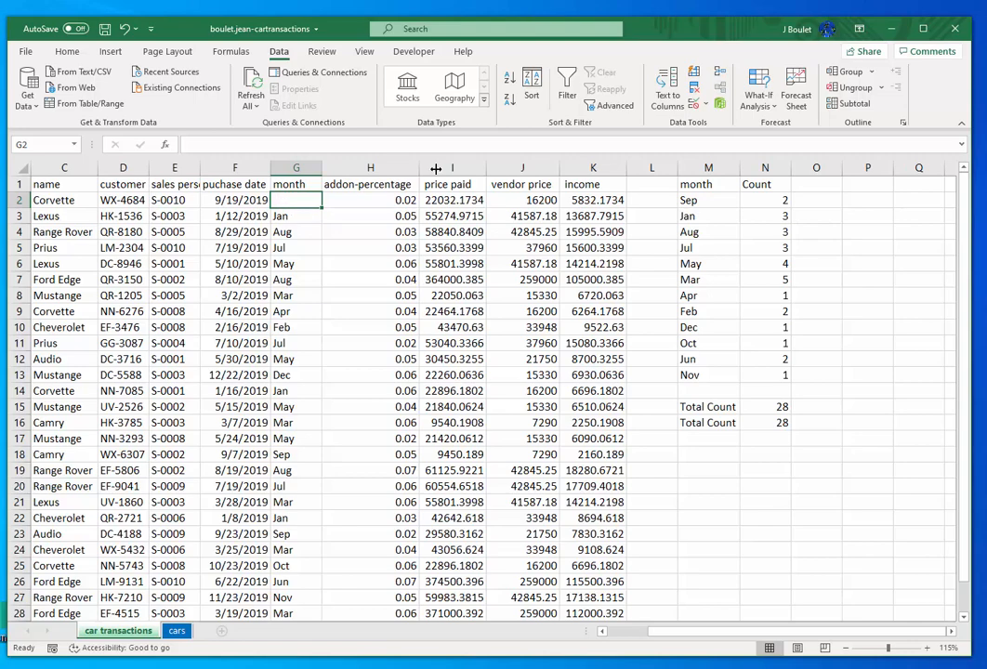
pyautogui.click(764, 216)
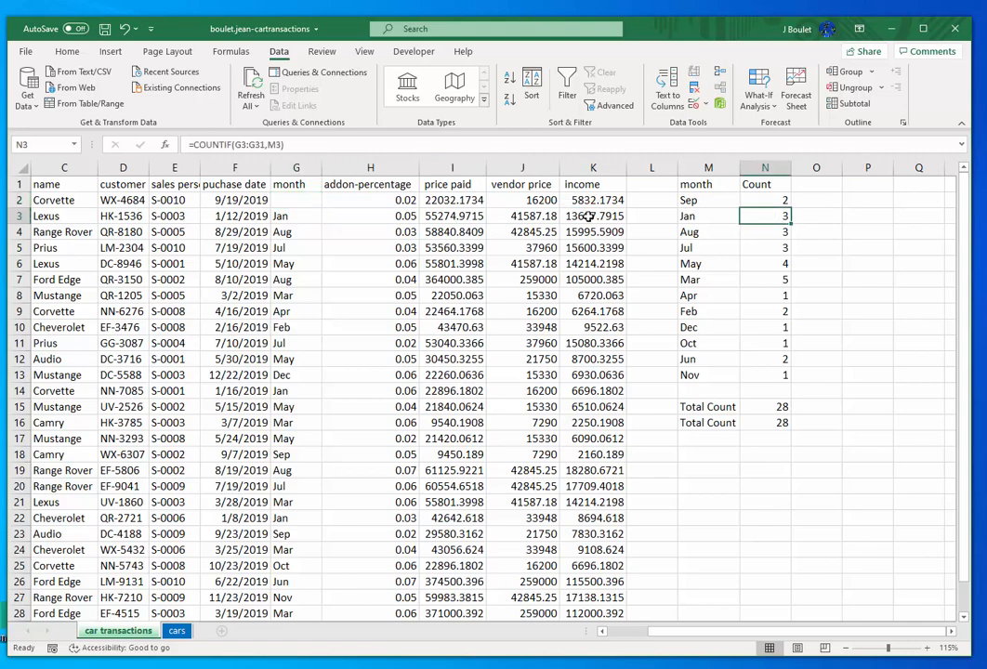
# Step: Set the month in G2 to Jan and check the SUM total in N16
pyautogui.click(305, 205)
pyautogui.write('j')
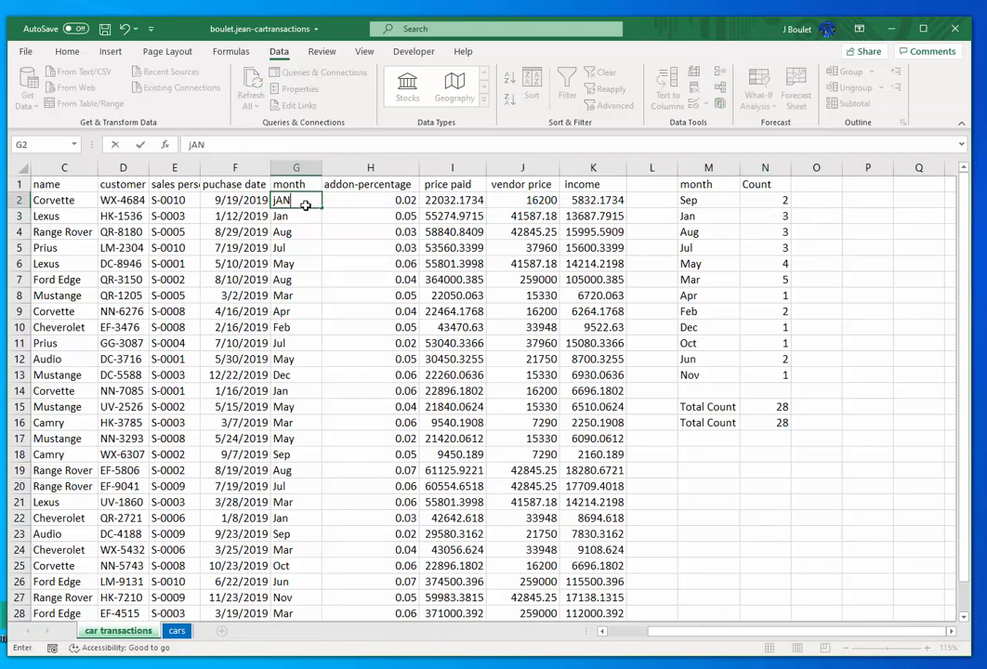
pyautogui.write('an')
pyautogui.press('Return')
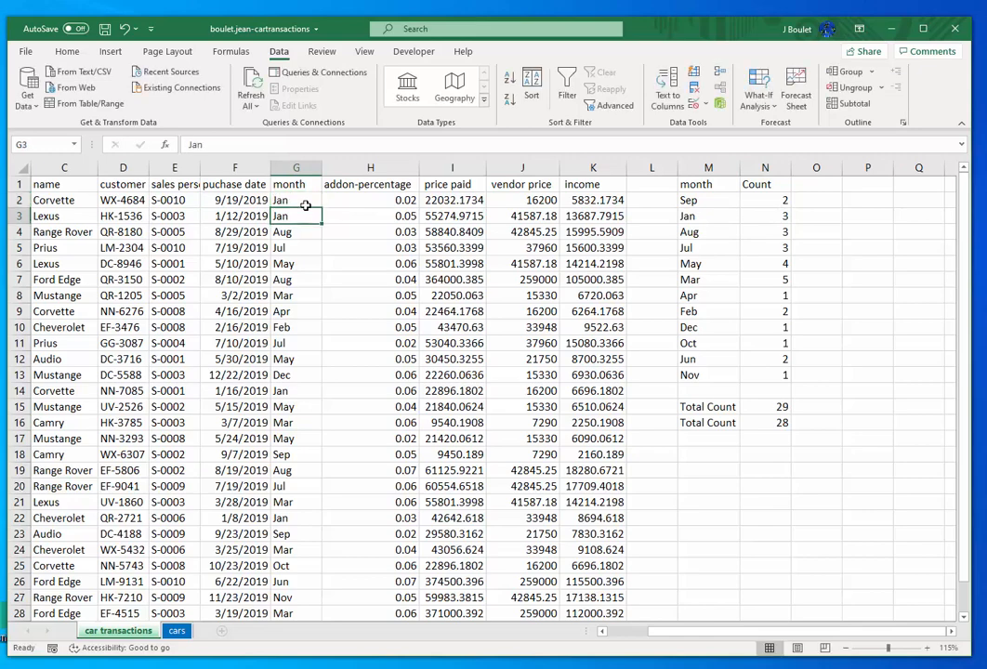
pyautogui.click(769, 423)
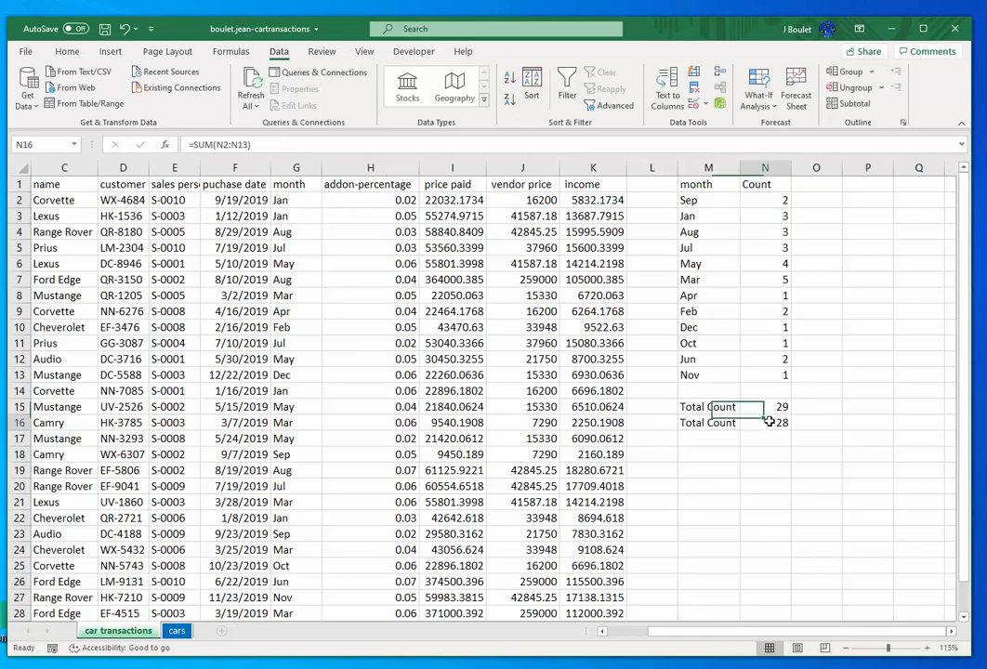
# Step: Check the January and September count formulas in N3 and N2 against the month in G2
pyautogui.click(757, 216)
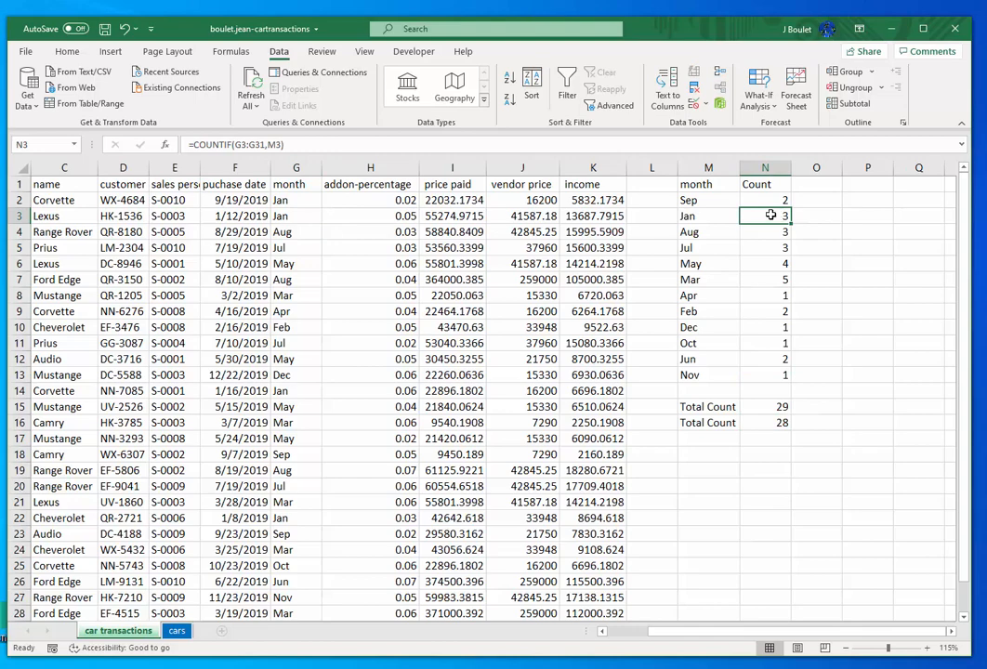
pyautogui.click(280, 200)
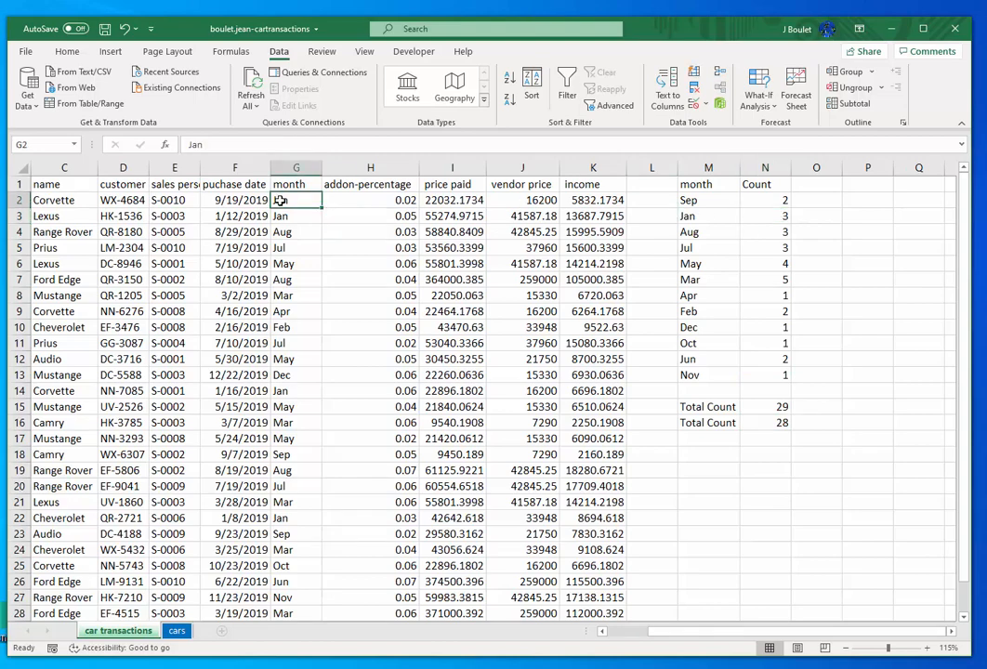
pyautogui.click(769, 200)
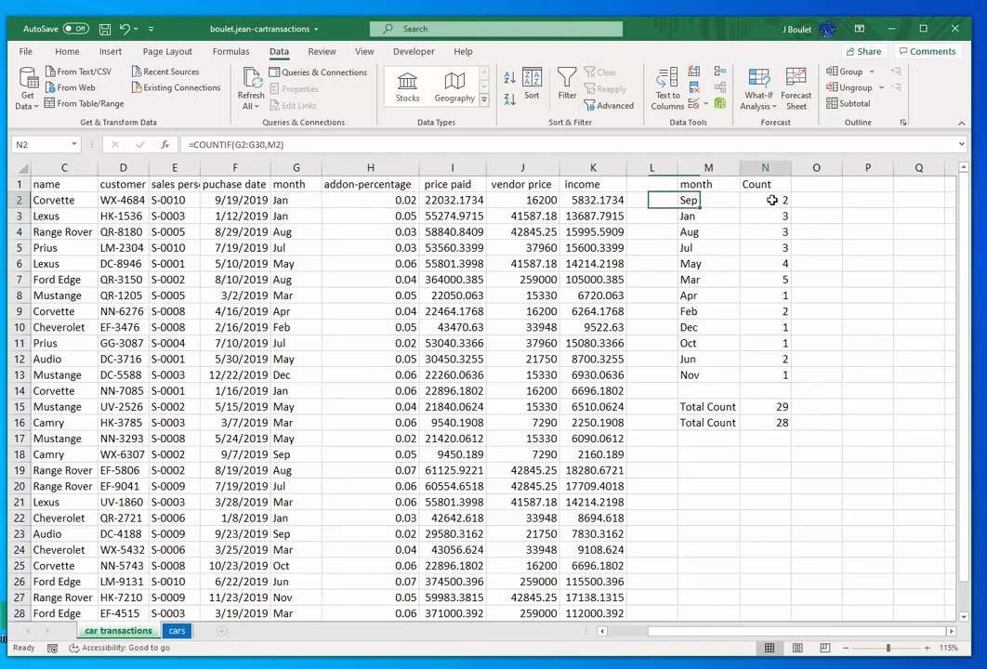
pyautogui.doubleClick(772, 200)
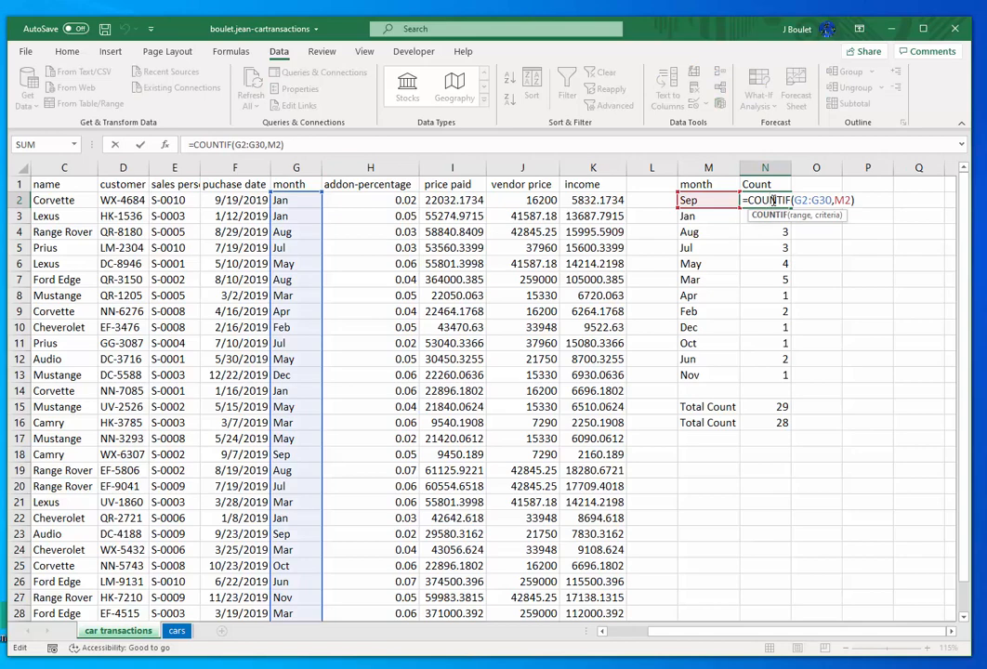
pyautogui.press('Escape')
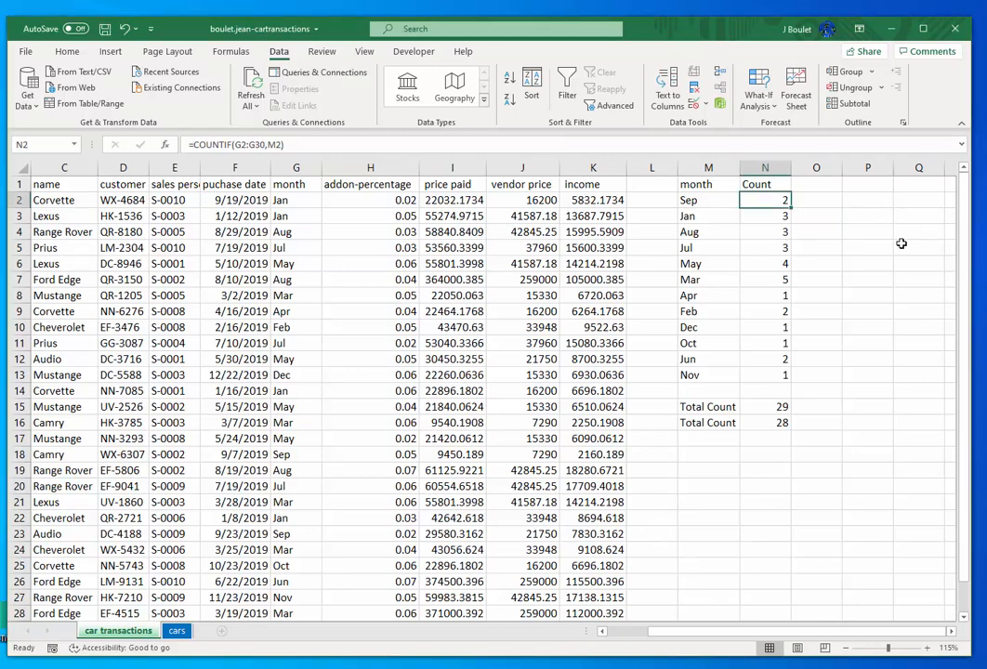
pyautogui.press('Down')
pyautogui.press('Down')
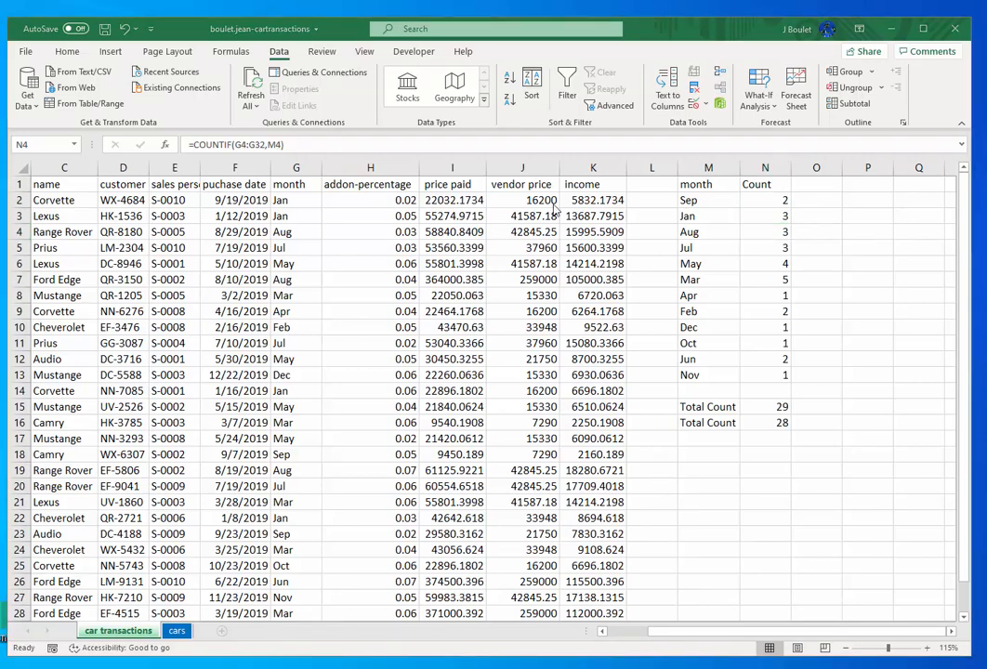
# Step: Compare the cell ranges that the COUNTIF formulas in N2 and N3 refer to, down to the last data row
pyautogui.doubleClick(762, 200)
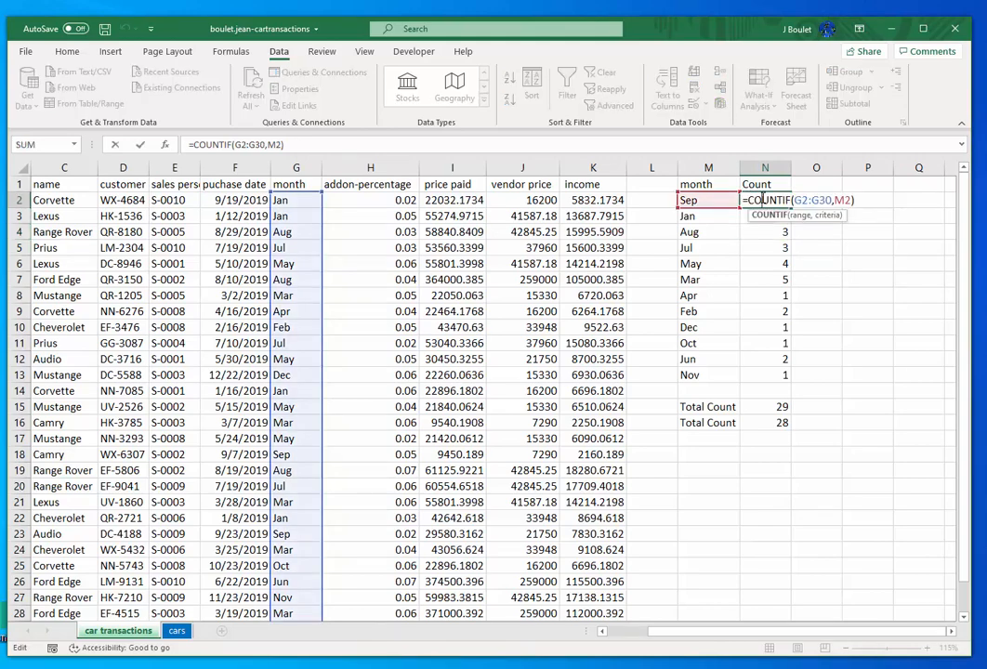
pyautogui.press('Return')
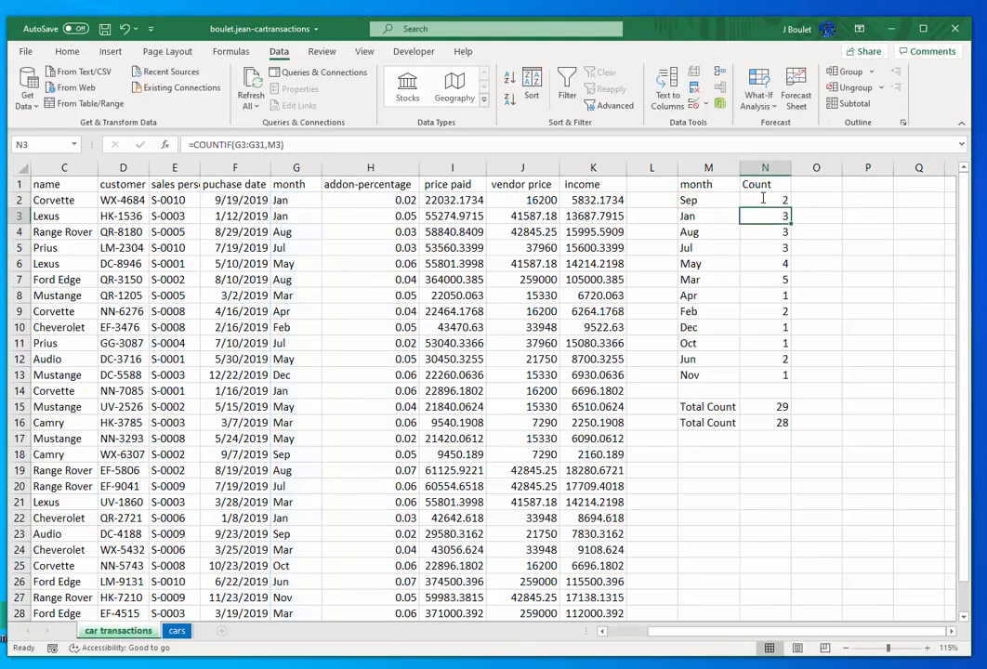
pyautogui.doubleClick(758, 215)
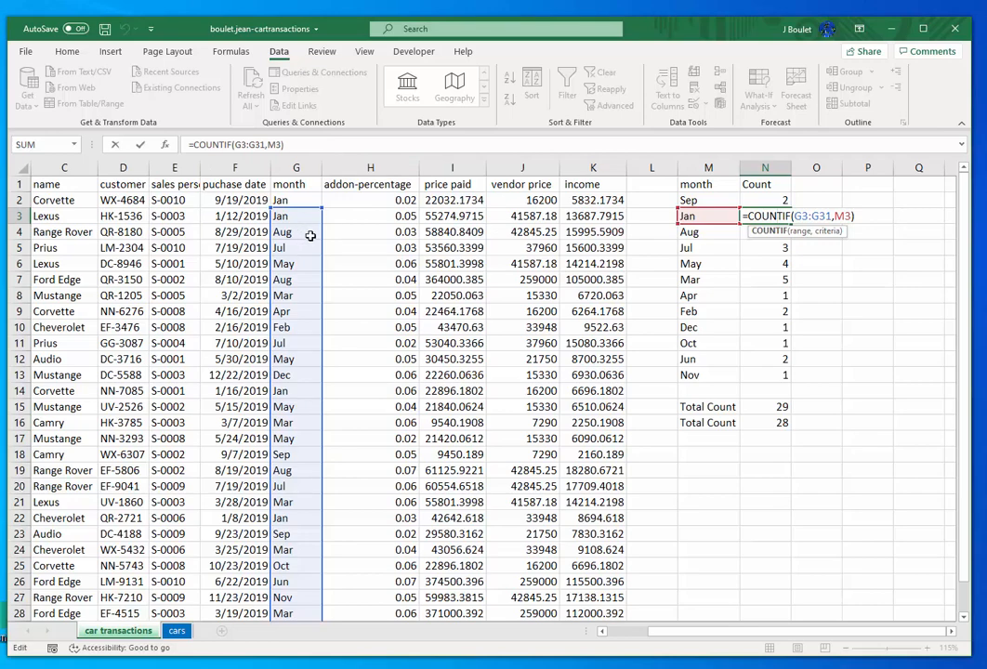
pyautogui.scroll(-4, 313, 237)
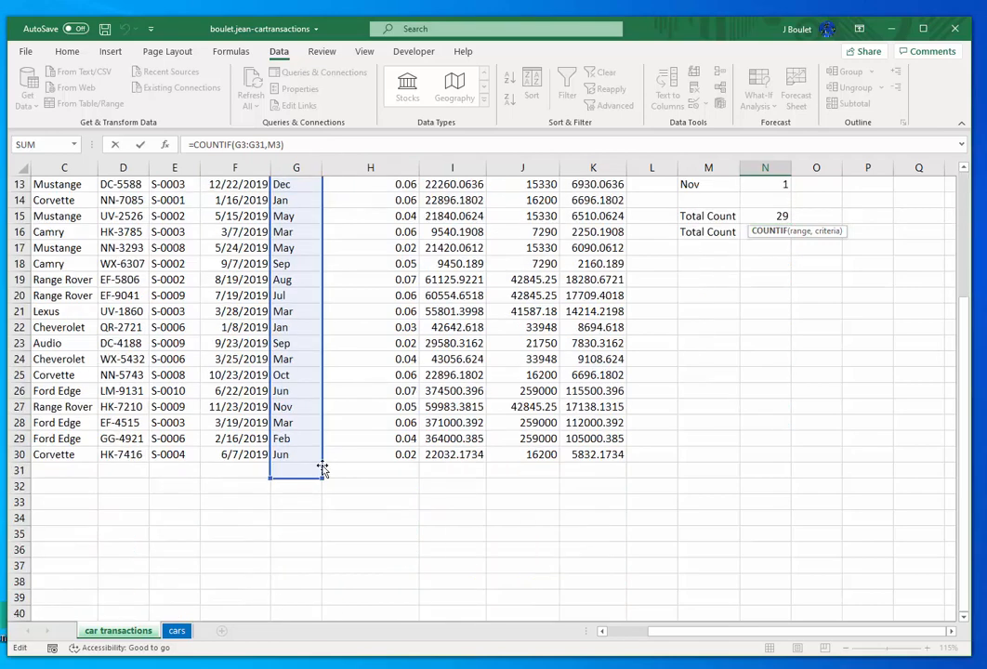
pyautogui.scroll(4, 322, 469)
pyautogui.press('Return')
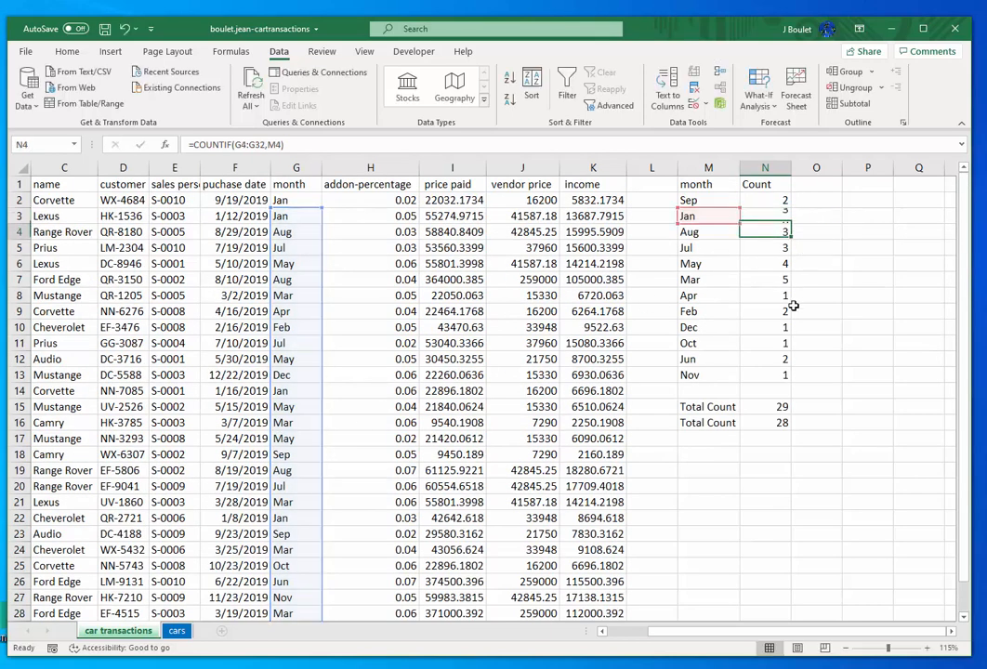
# Step: Inspect the COUNTIF ranges in the August formula in N4 and the November formula in N13
pyautogui.click(783, 260)
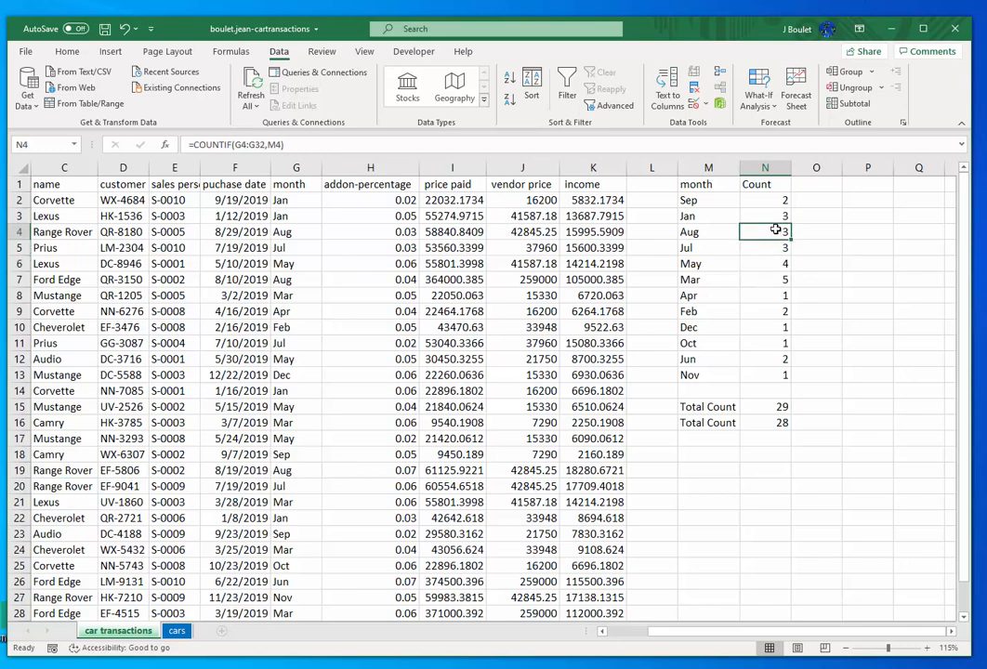
pyautogui.doubleClick(776, 231)
pyautogui.press('Return')
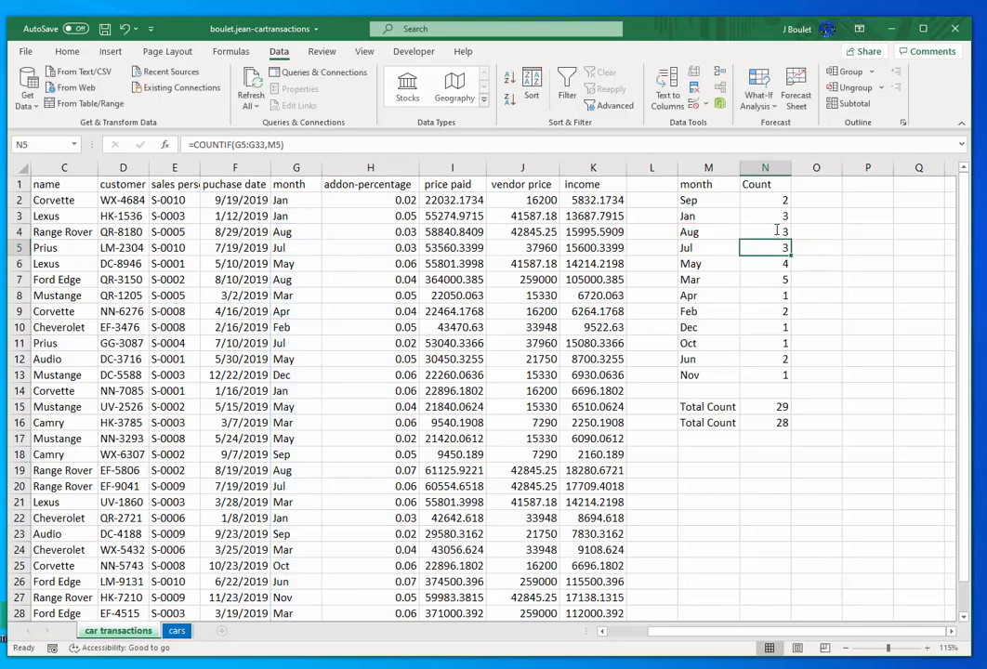
pyautogui.doubleClick(778, 375)
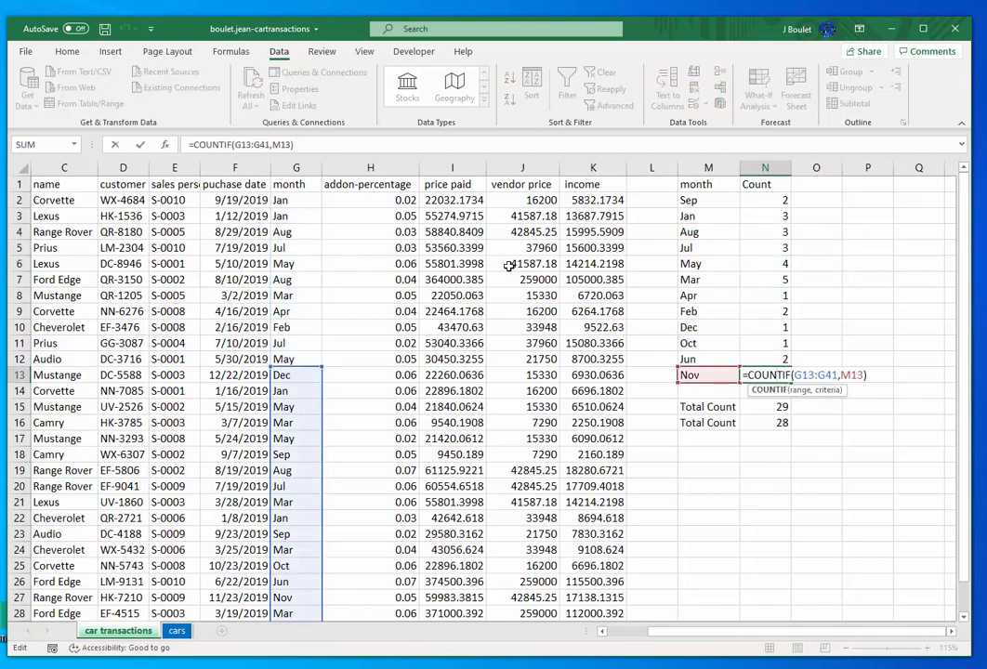
pyautogui.scroll(-7, 510, 264)
pyautogui.scroll(7, 510, 264)
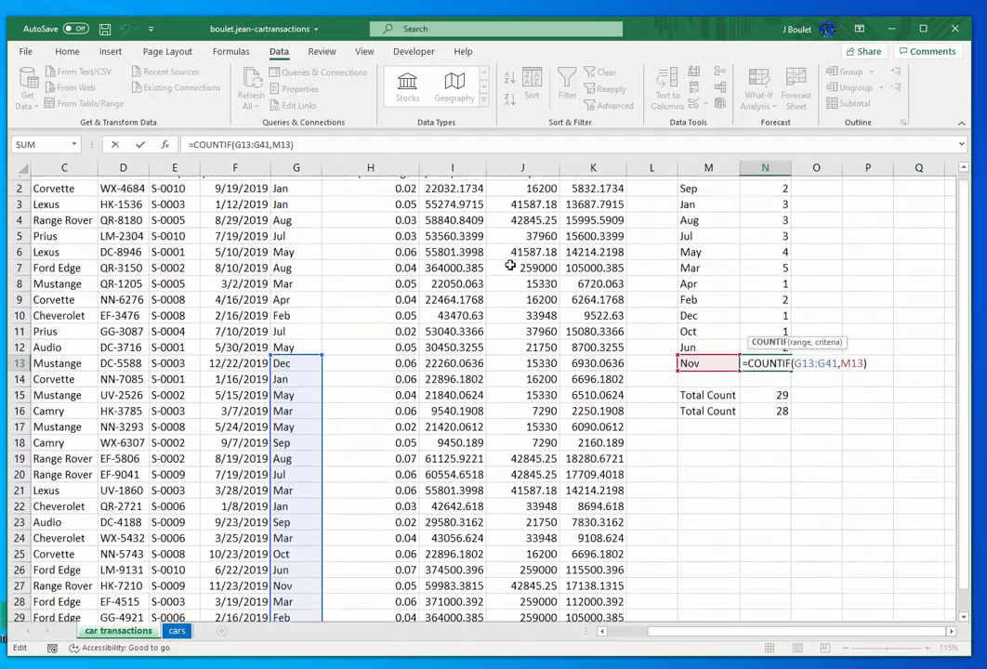
pyautogui.scroll(-4, 510, 264)
pyautogui.scroll(3, 307, 334)
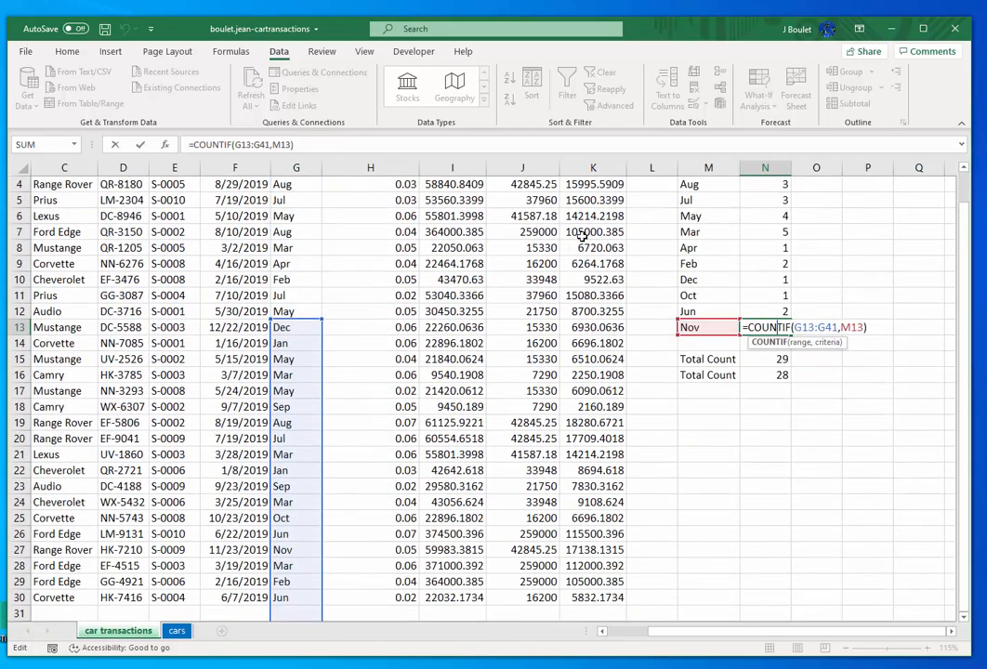
pyautogui.scroll(1, 688, 214)
# Step: Make the COUNTIF range in N2 absolute as $G$2:$G$30 and fill the formula down to N13
pyautogui.click(779, 201)
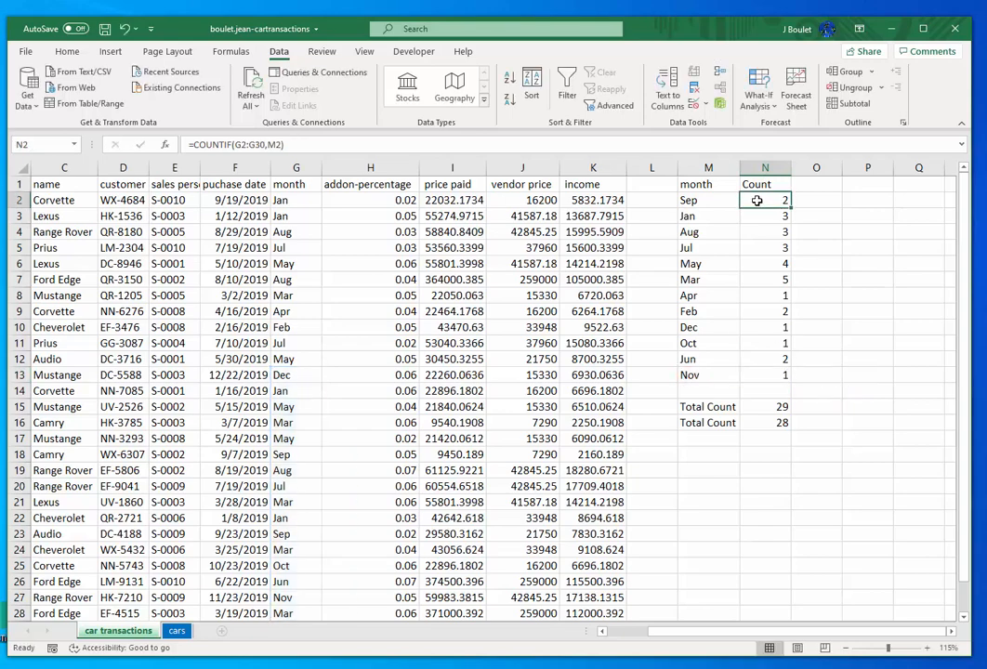
pyautogui.doubleClick(757, 201)
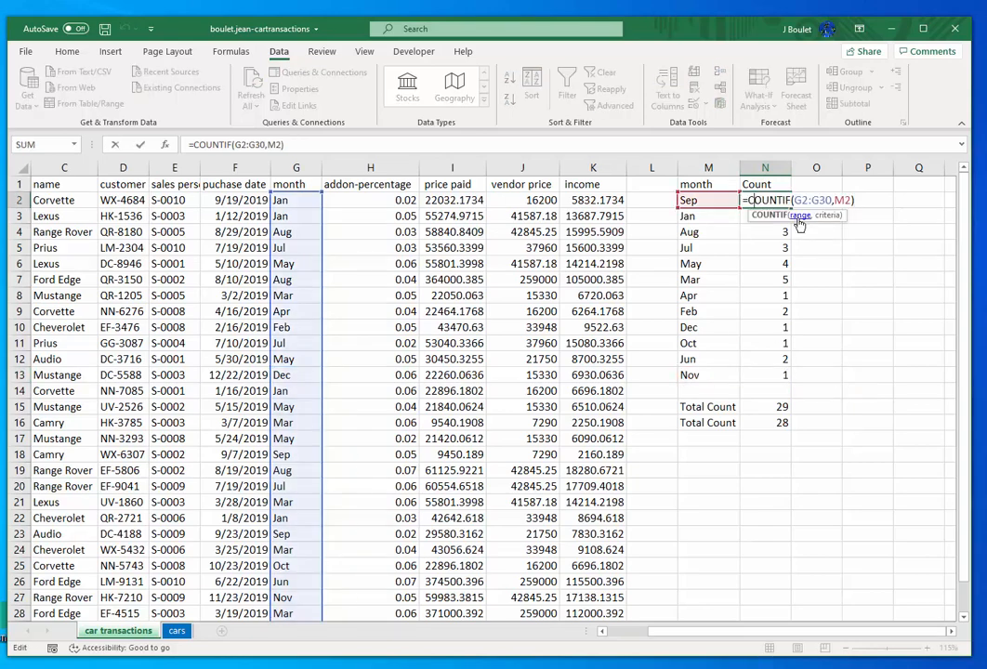
pyautogui.click(798, 215)
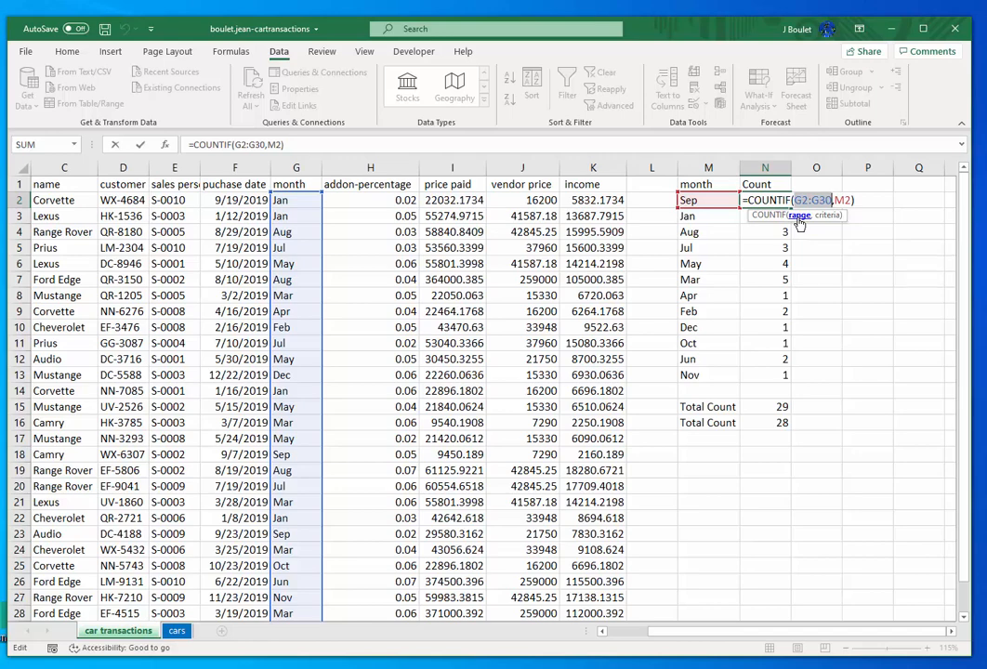
pyautogui.press('F4')
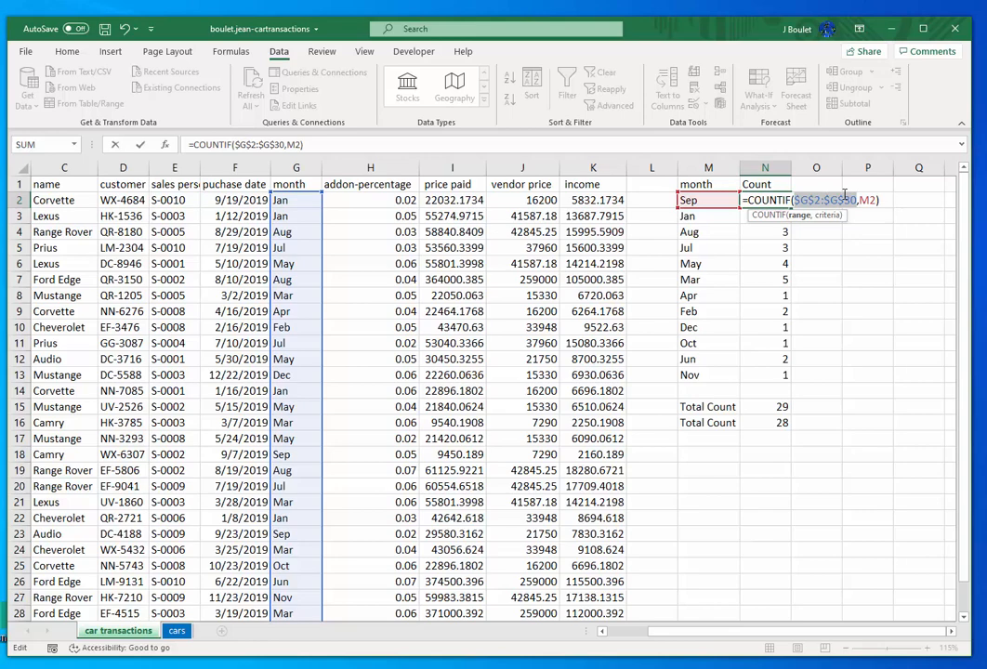
pyautogui.press('Return')
pyautogui.click(785, 200)
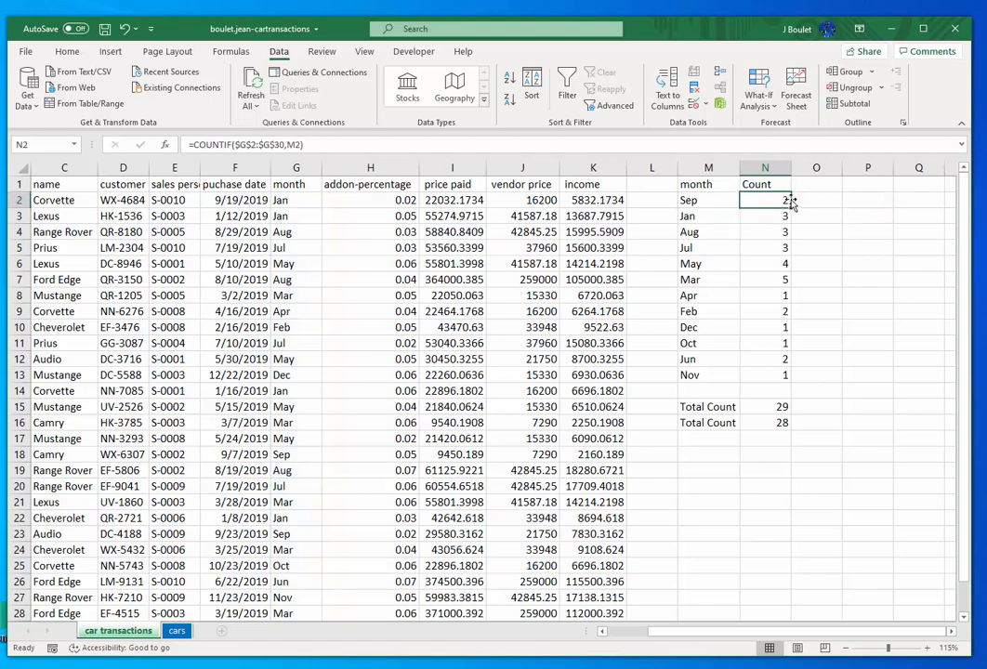
pyautogui.moveTo(789, 203); pyautogui.dragTo(788, 375)
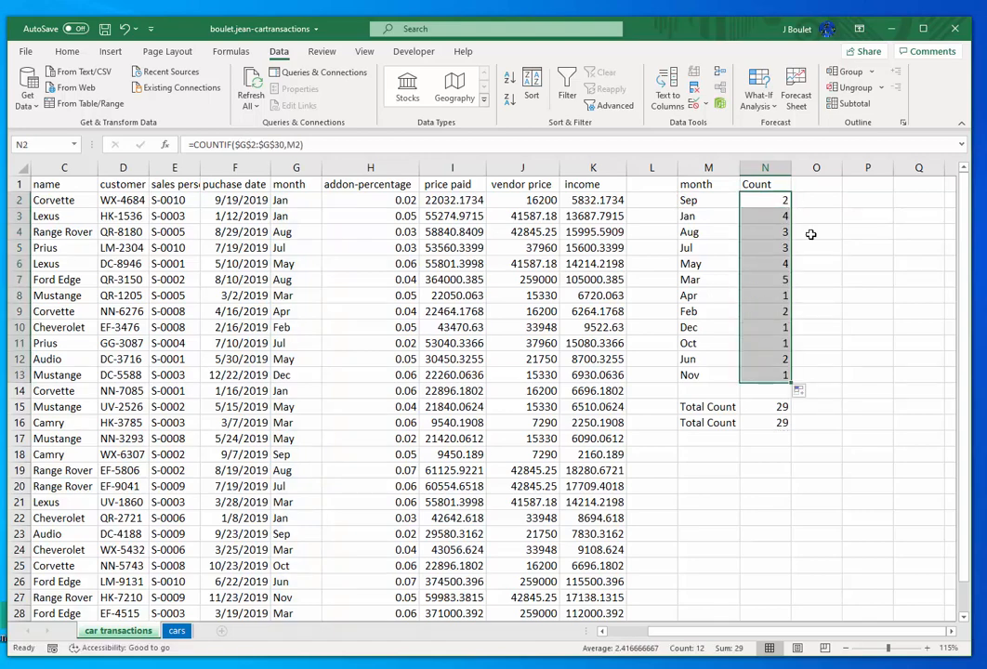
# Step: Compare the COUNTA total in N15 with the SUM total in N16
pyautogui.click(778, 409)
pyautogui.click(778, 423)
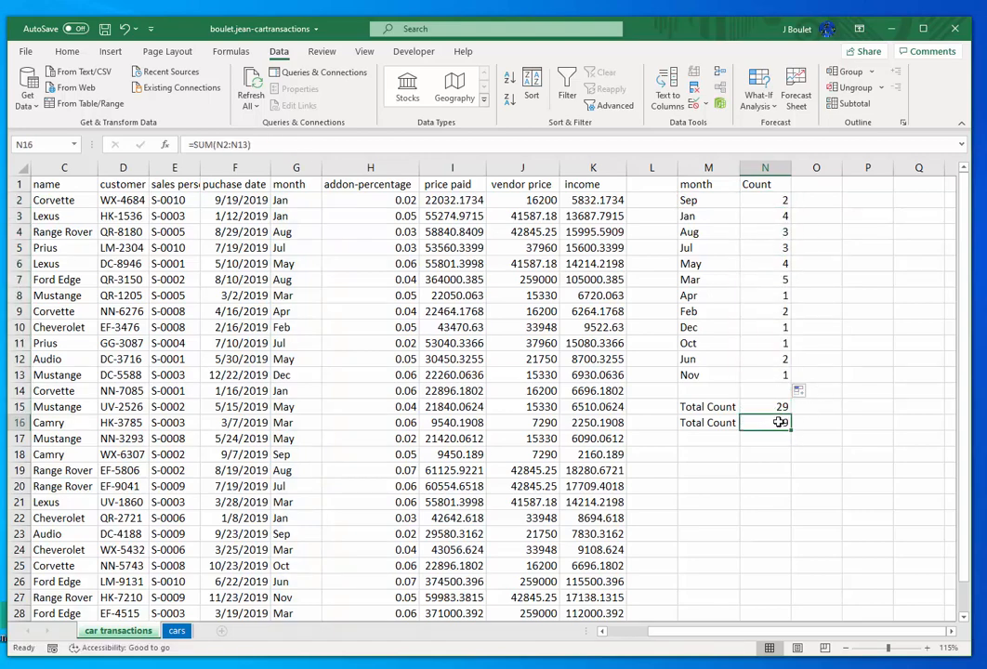
pyautogui.click(778, 410)
pyautogui.click(777, 422)
pyautogui.click(777, 410)
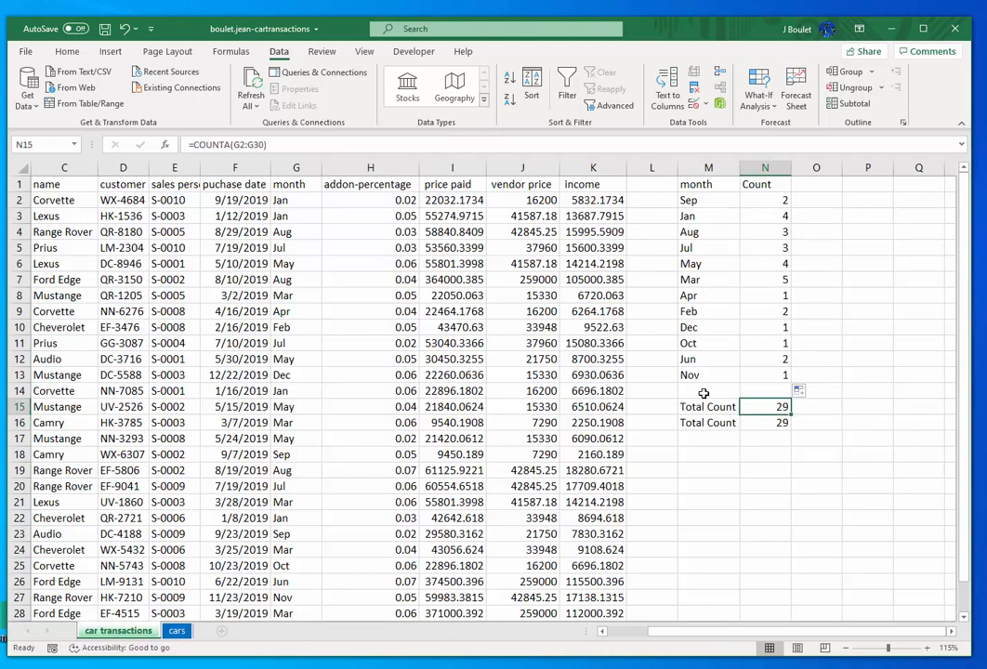
# Step: Set the month in G2 to Sep and compare the totals in N15 and N16 again
pyautogui.click(291, 202)
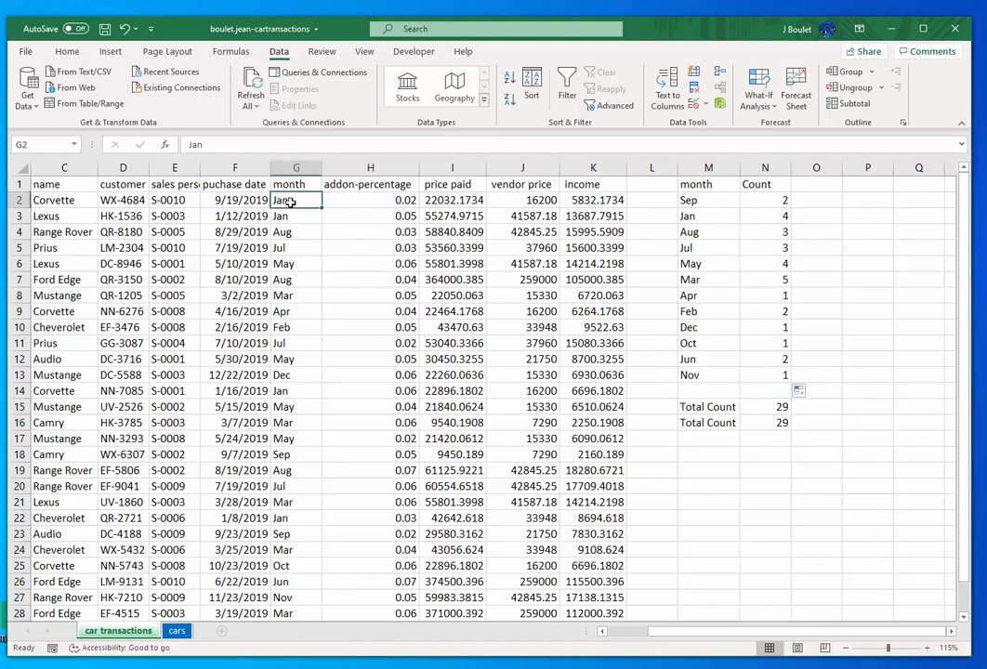
pyautogui.write('Sep')
pyautogui.press('Return')
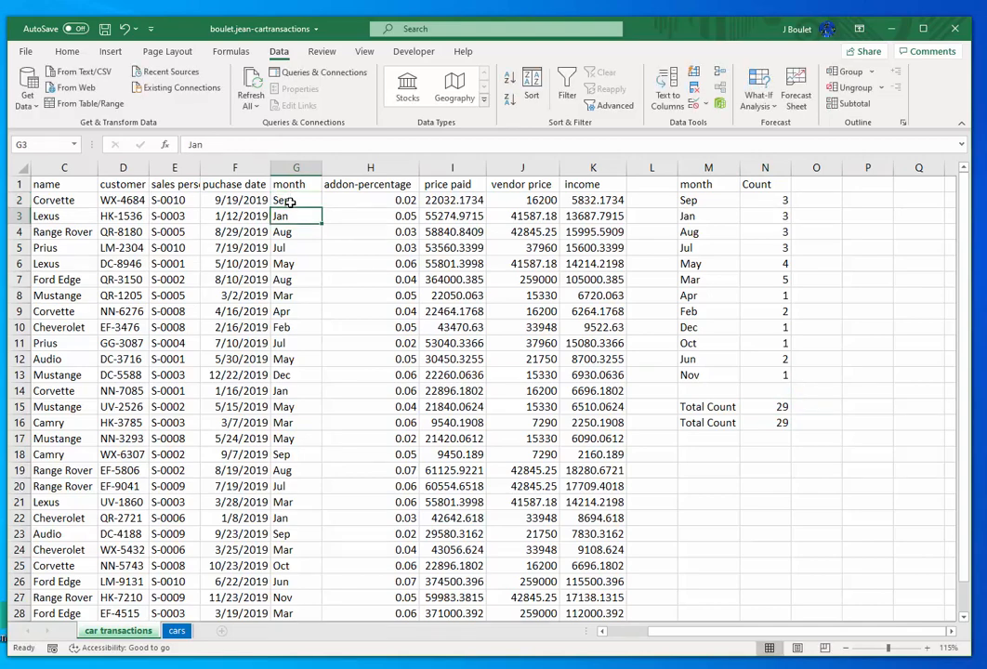
pyautogui.click(778, 407)
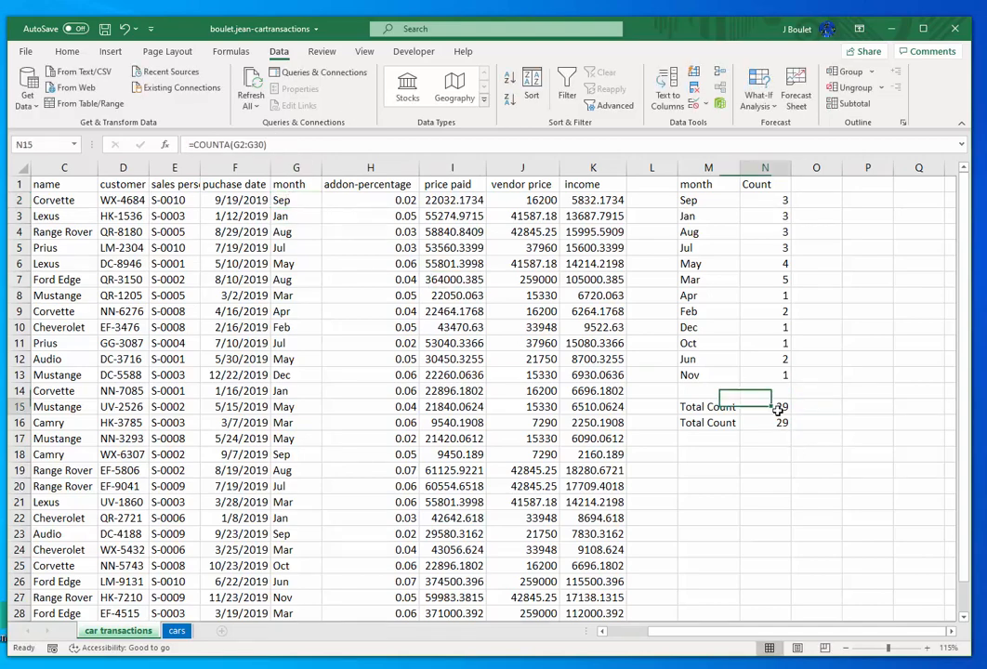
pyautogui.click(777, 423)
pyautogui.click(778, 406)
pyautogui.click(777, 420)
pyautogui.click(774, 408)
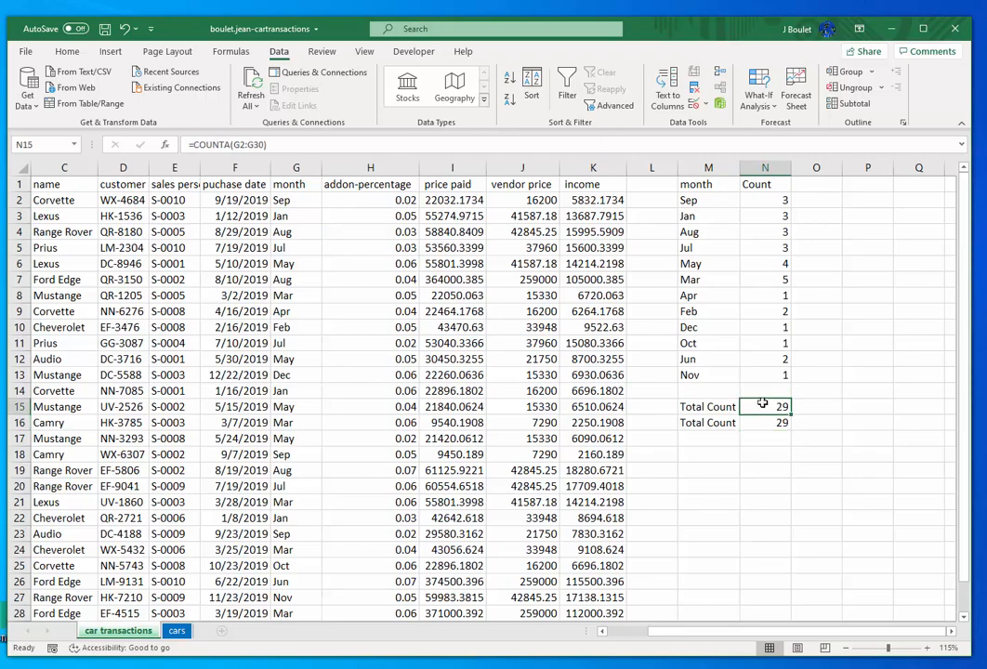
# Step: Look over the transaction rows and review the absolute range in the September count formula in N2
pyautogui.click(391, 296)
pyautogui.scroll(-4, 392, 299)
pyautogui.scroll(4, 394, 290)
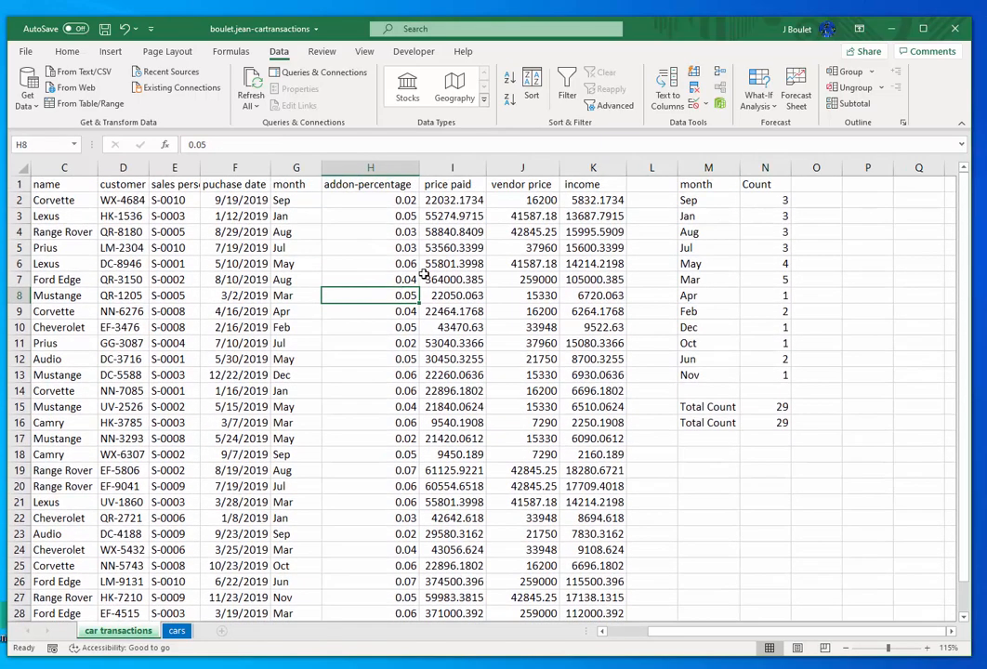
pyautogui.click(770, 198)
pyautogui.doubleClick(769, 198)
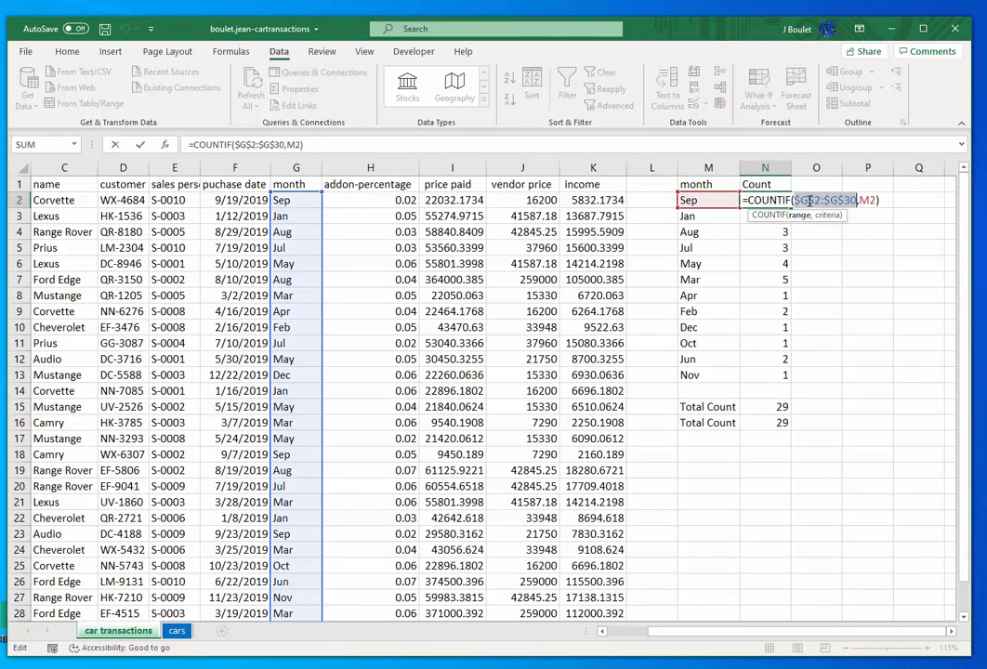
pyautogui.press('Return')
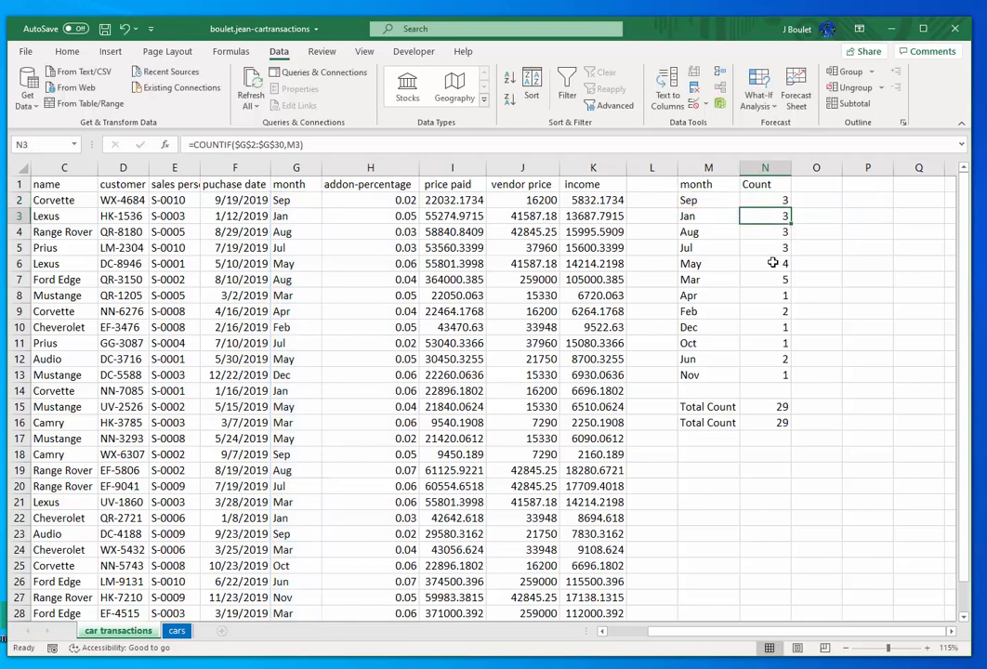
pyautogui.click(653, 313)
pyautogui.click(469, 313)
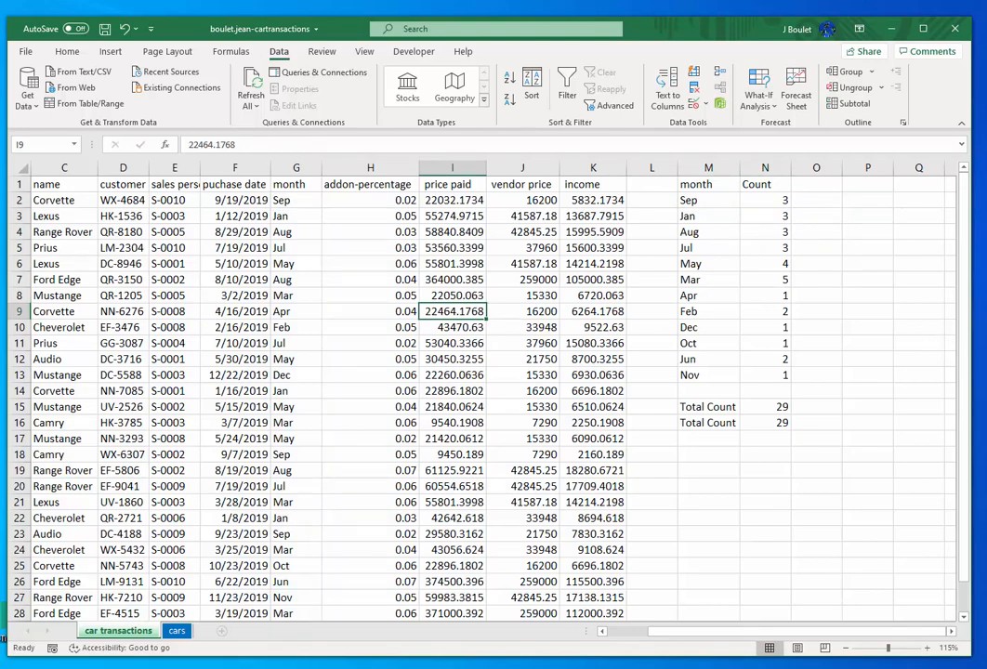